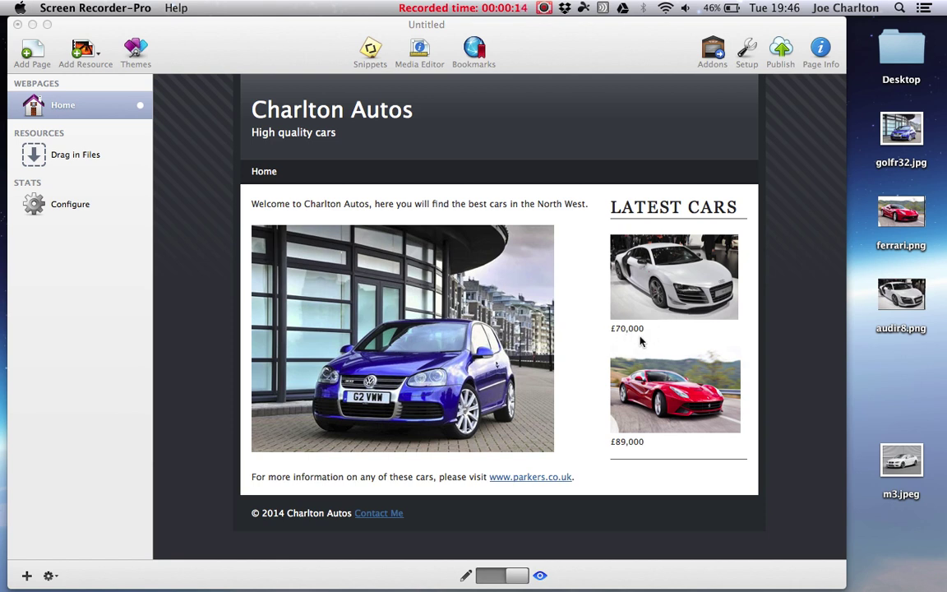
click(537, 485)
click(542, 483)
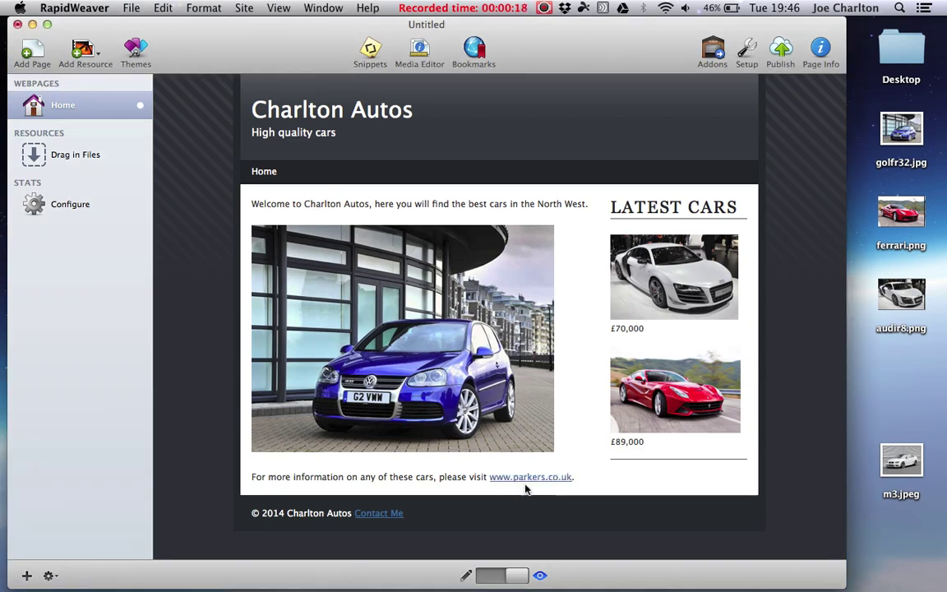
click(515, 483)
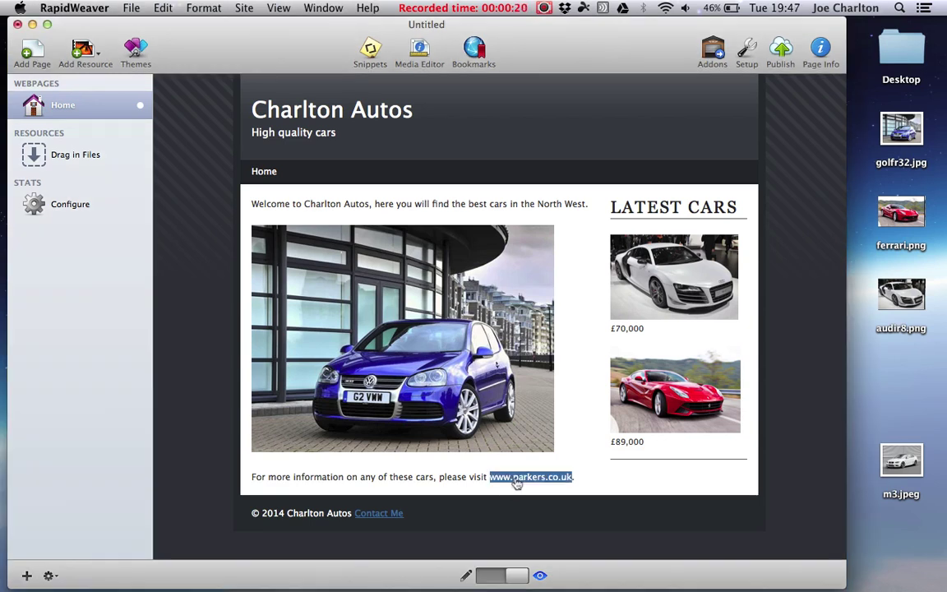
click(587, 478)
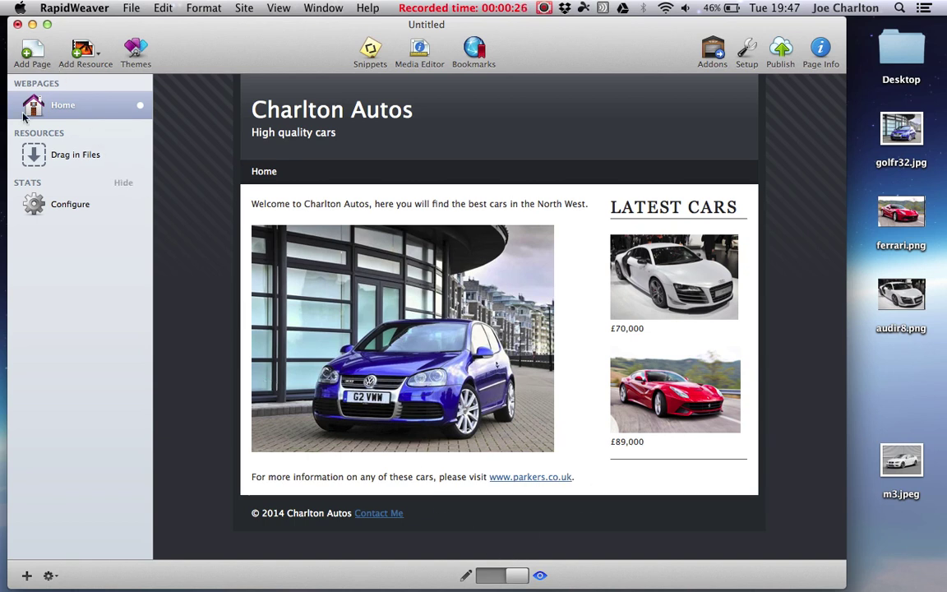
Step: Add a Photo Album page to the website
click(33, 54)
scroll(284, 152, up, 3)
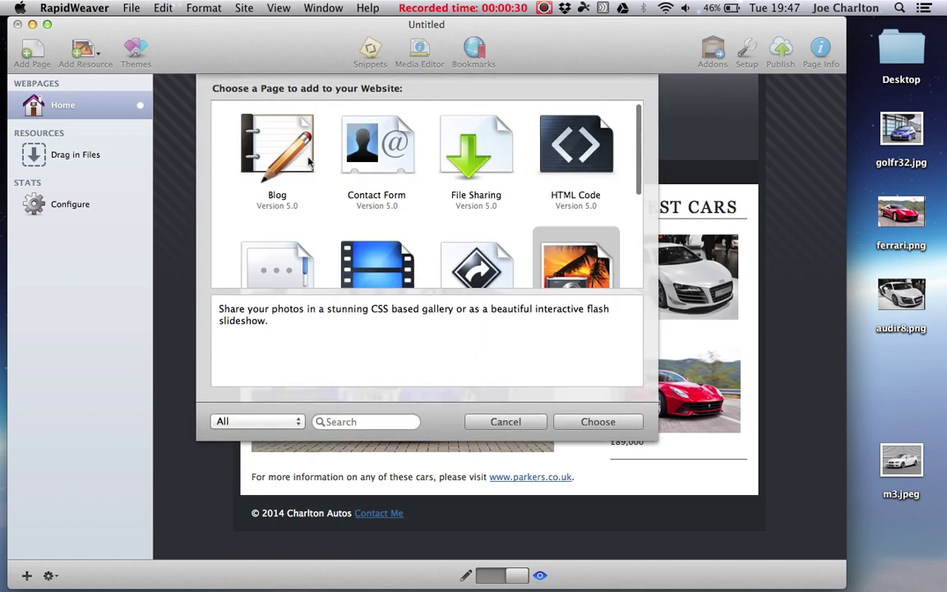
scroll(310, 162, down, 5)
scroll(311, 162, up, 5)
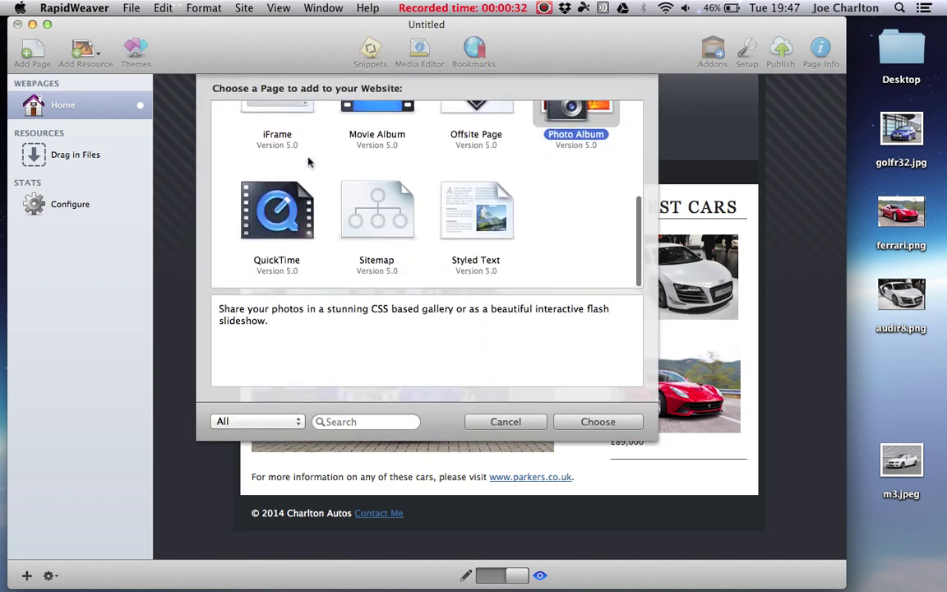
scroll(310, 162, down, 1)
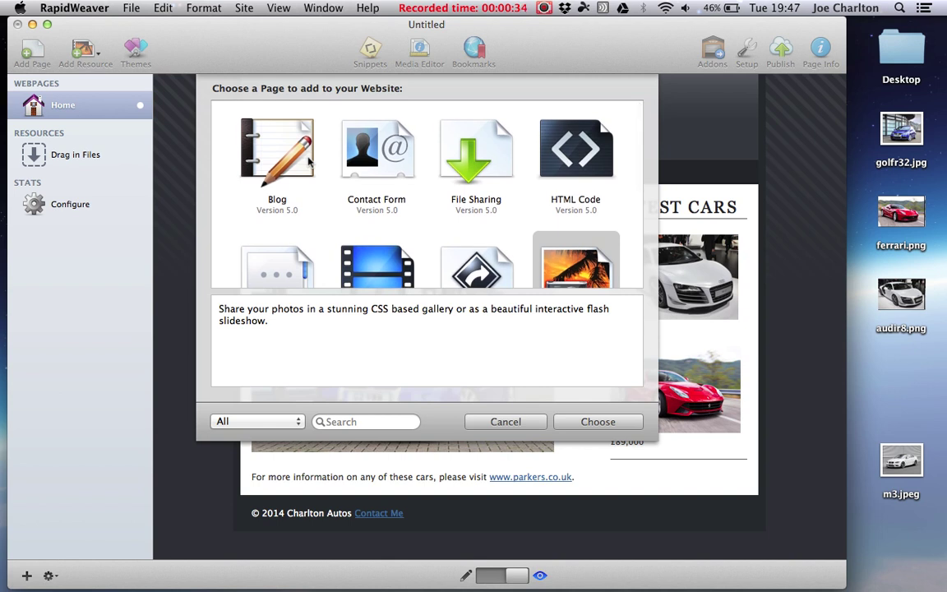
scroll(333, 146, down, 5)
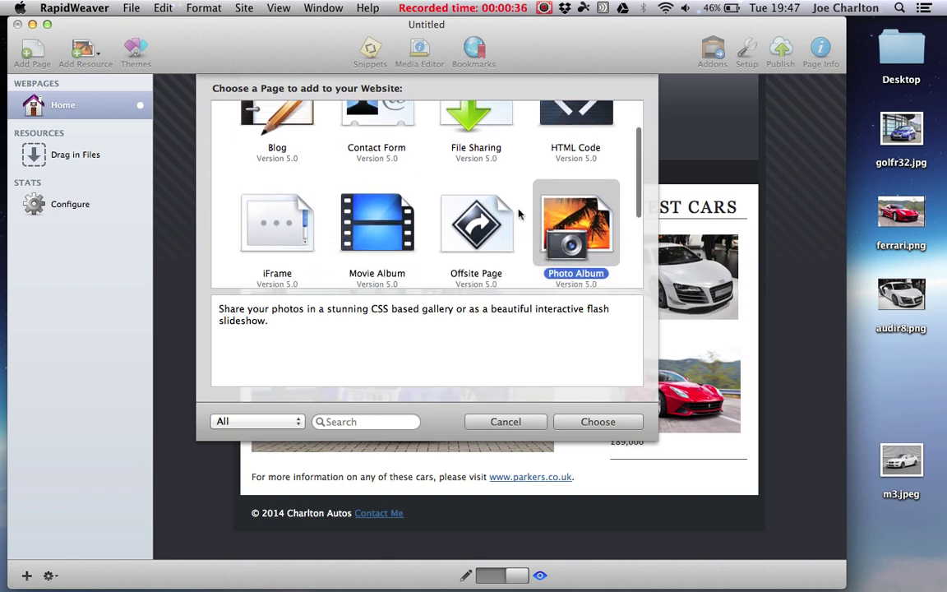
scroll(436, 210, down, 4)
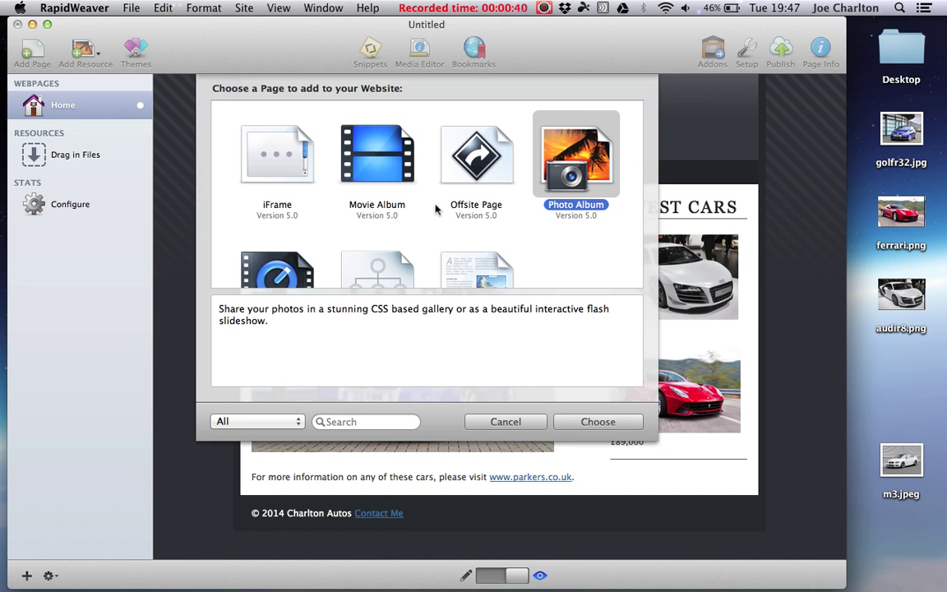
scroll(543, 181, up, 5)
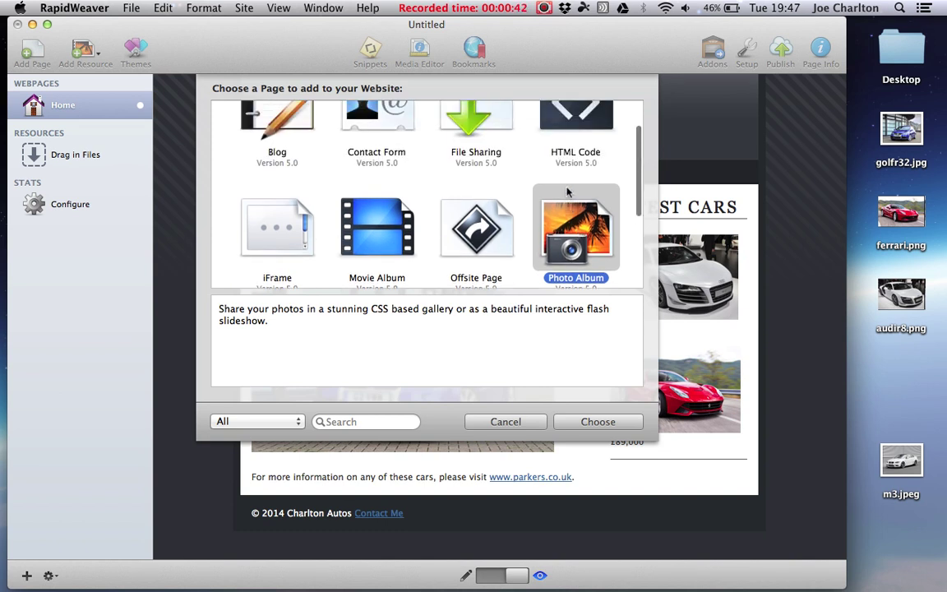
scroll(566, 198, up, 2)
scroll(566, 214, down, 5)
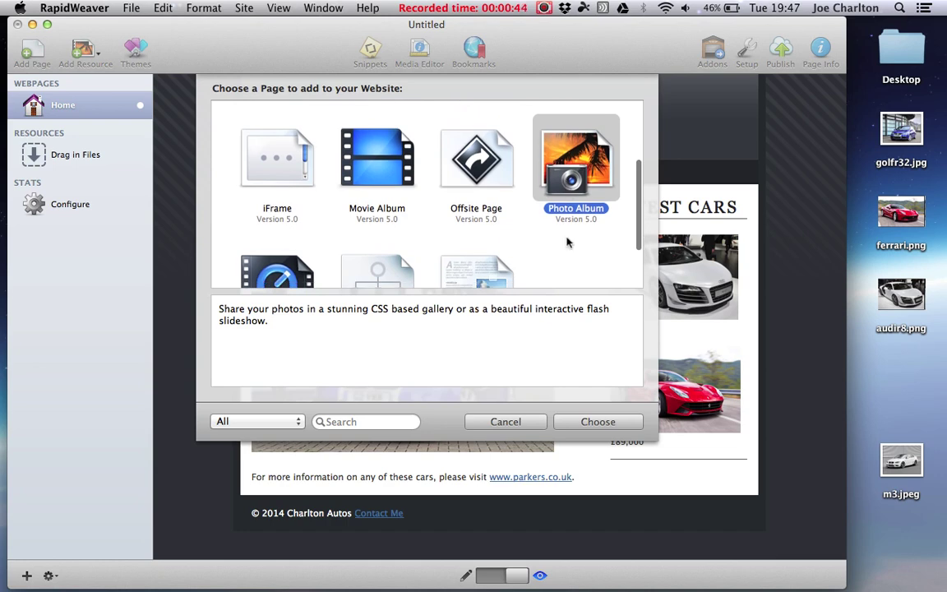
click(574, 422)
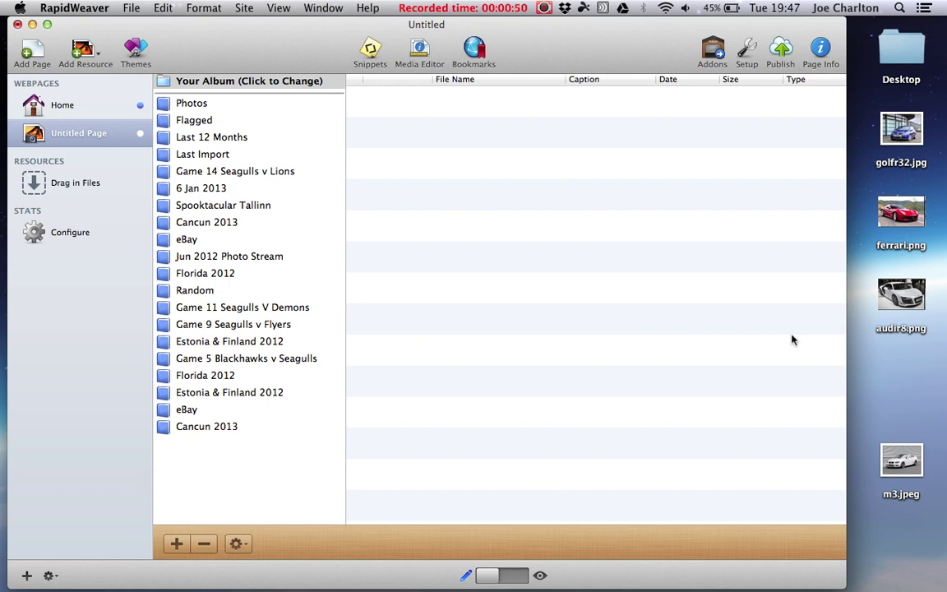
Step: Add the desktop images golfr32.jpg, ferrari.png, audir8.png and m3.jpeg to the photo album
click(901, 136)
click(897, 247)
click(901, 294)
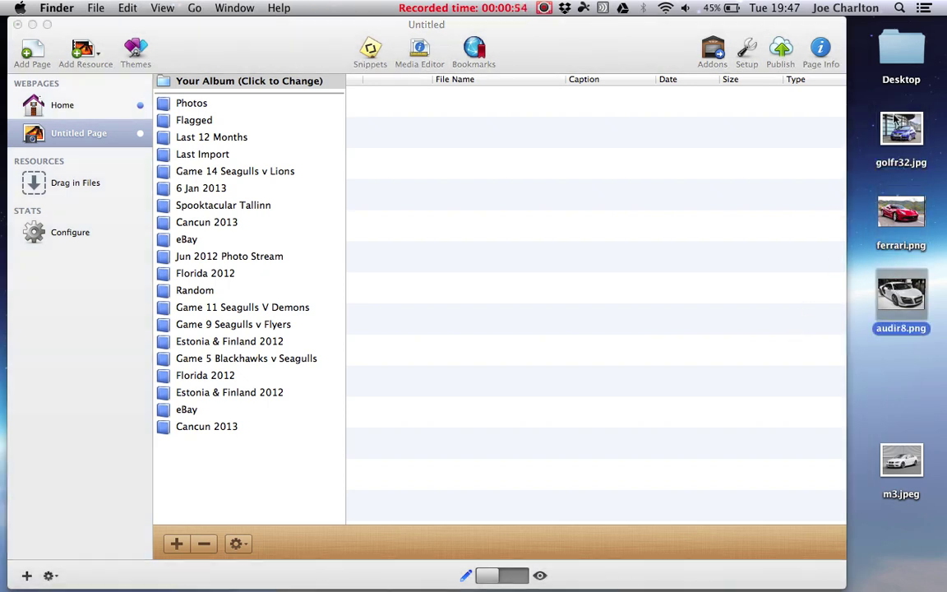
click(902, 123)
click(900, 218)
click(899, 294)
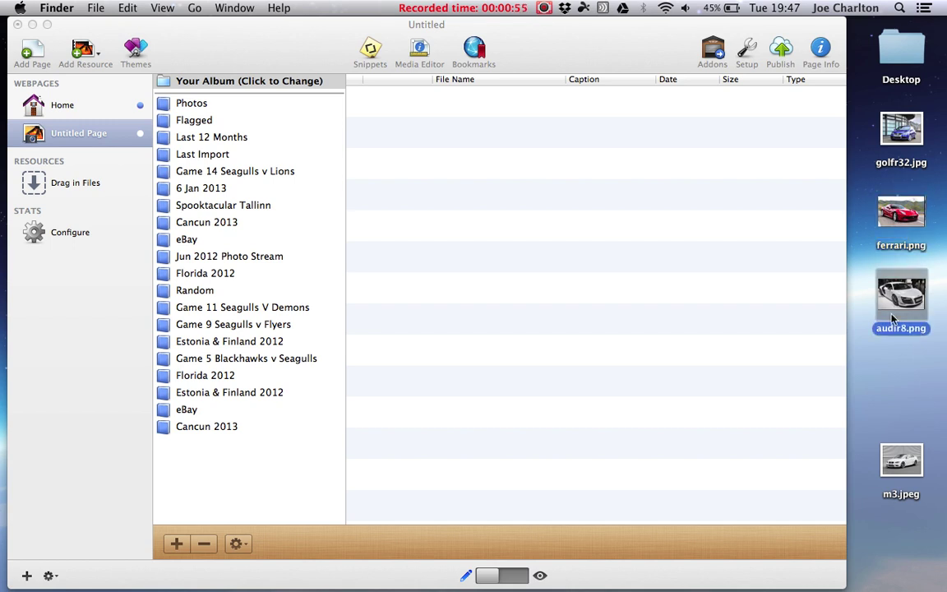
click(901, 466)
click(902, 130)
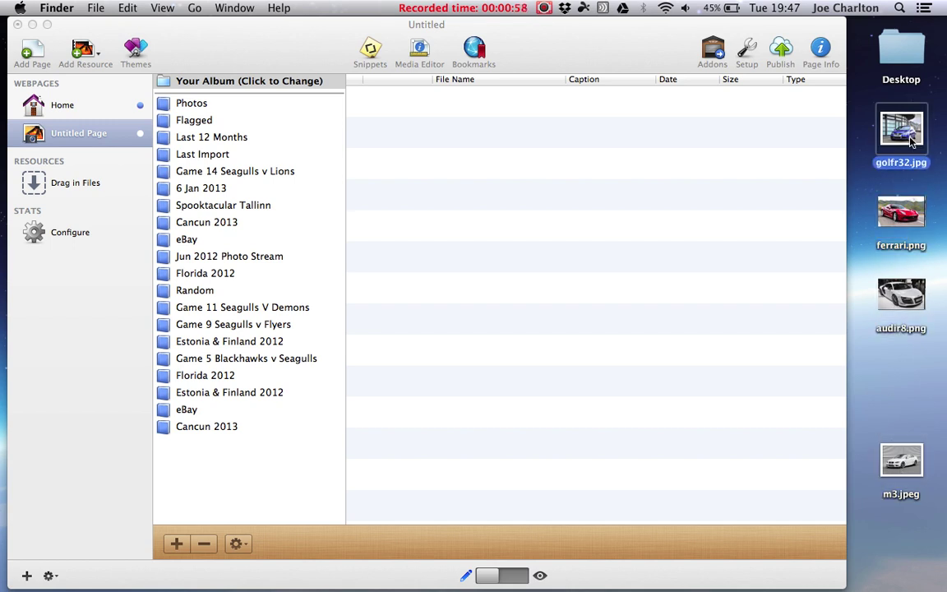
drag(900, 125, 461, 148)
drag(908, 216, 436, 185)
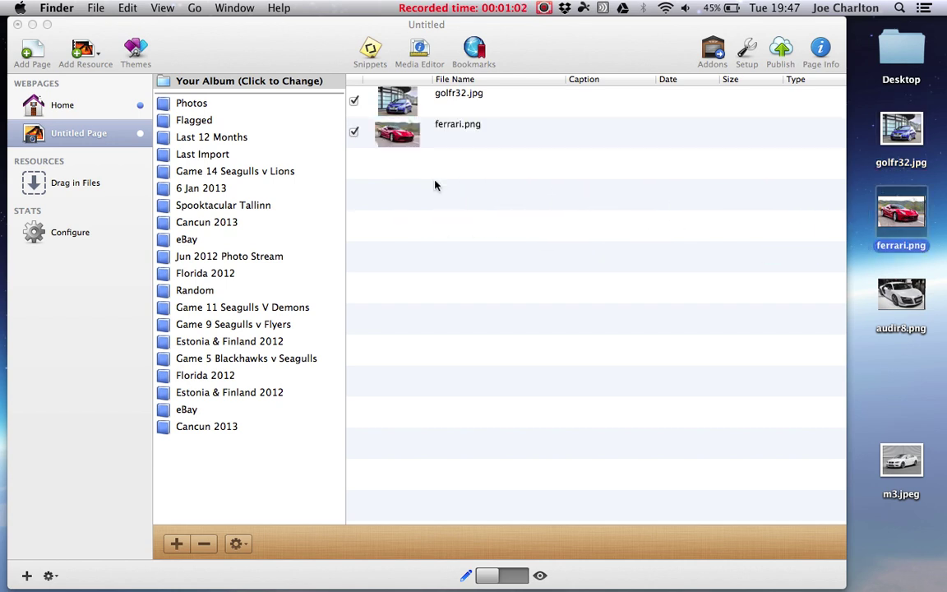
drag(901, 295, 642, 274)
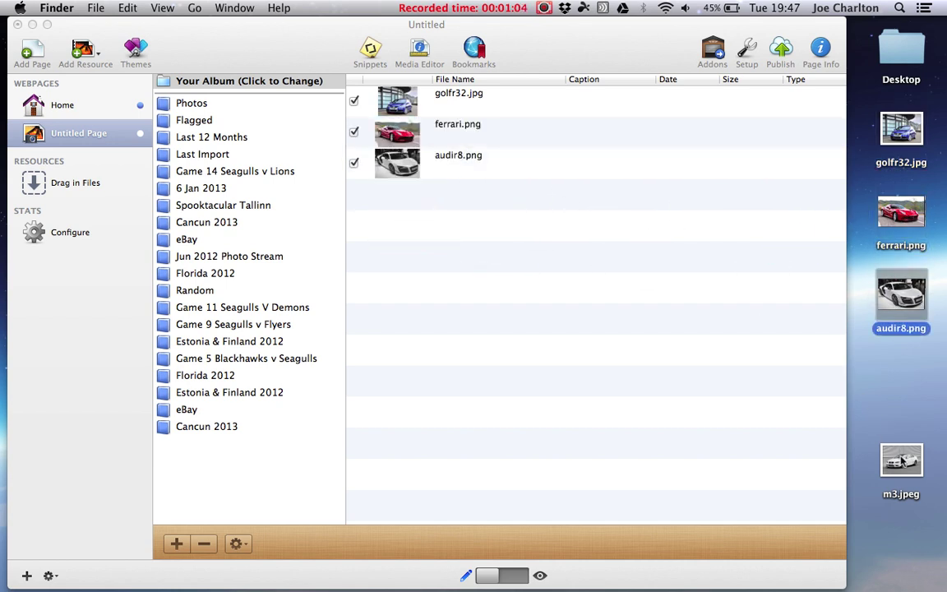
drag(901, 459, 398, 232)
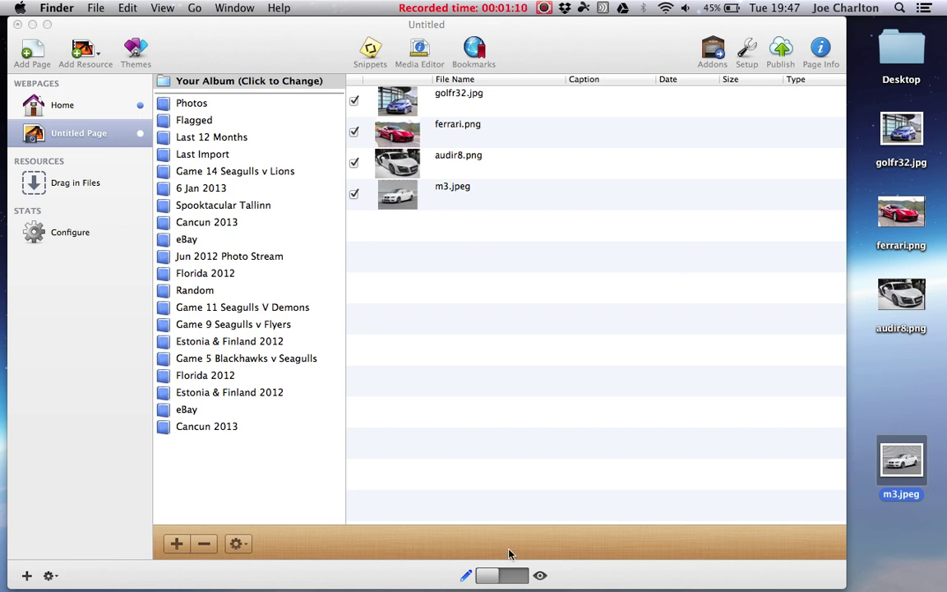
Step: Preview the photo album page in the editor, return to editing and open the page's preview in Safari
click(521, 578)
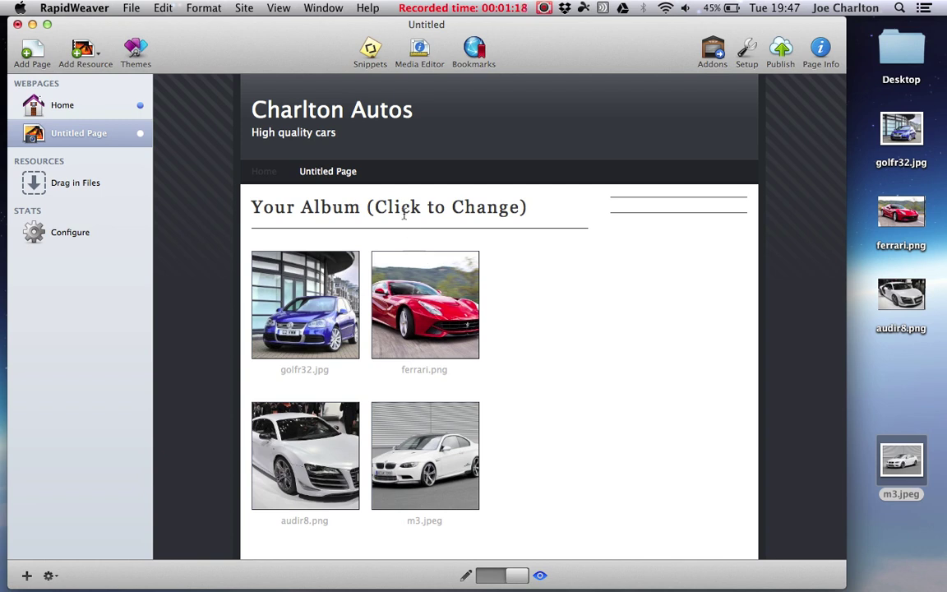
click(484, 578)
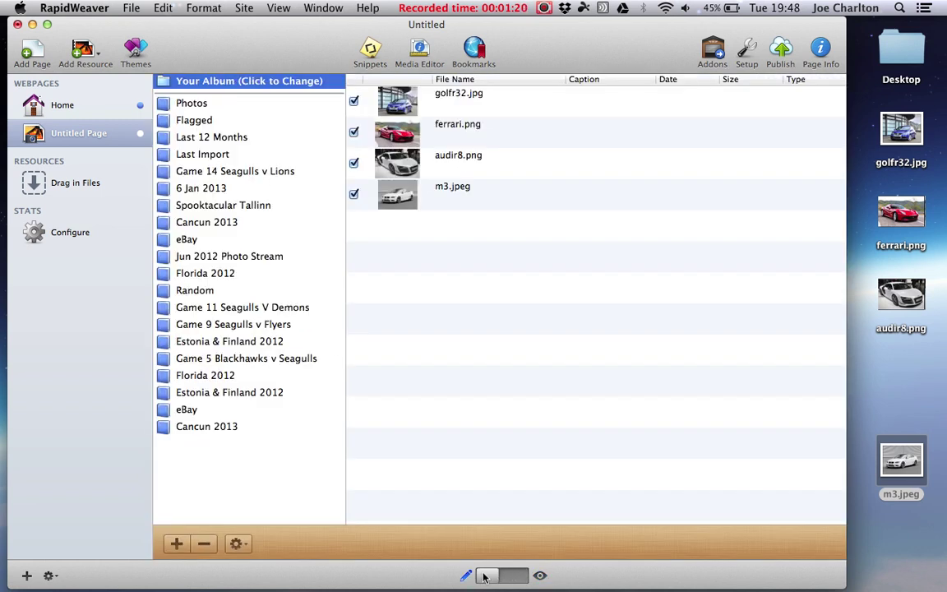
click(48, 579)
mouse_move(82, 546)
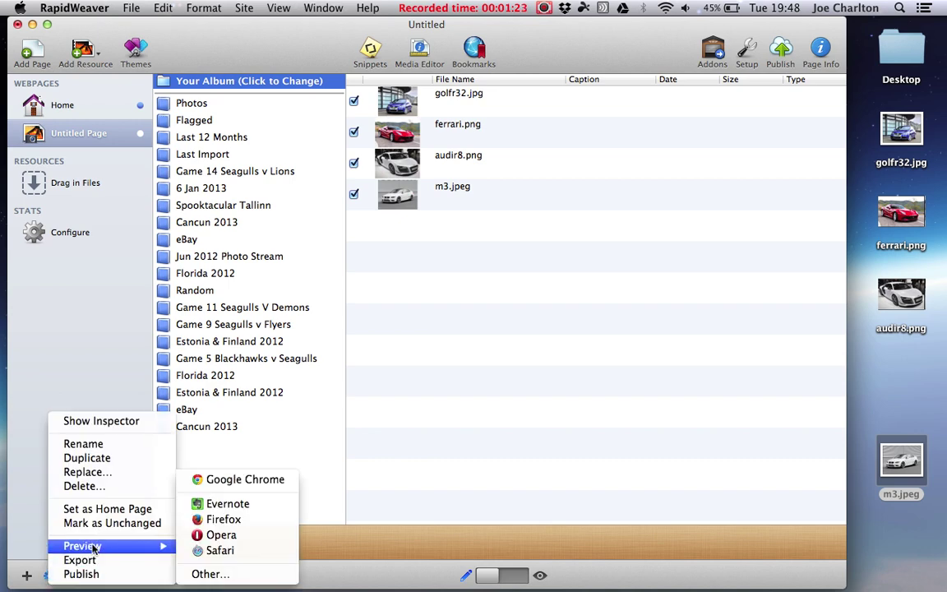
click(215, 551)
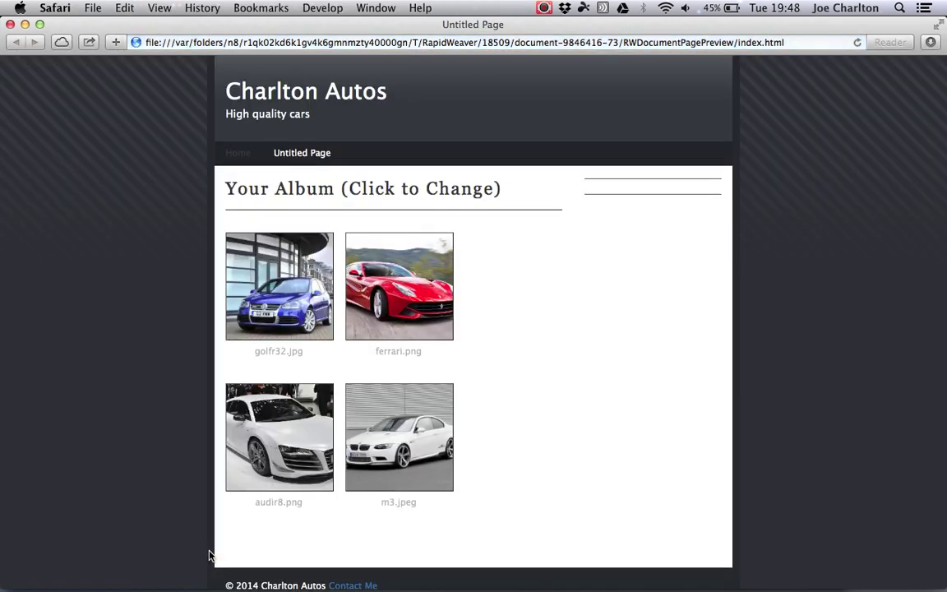
Step: Browse the full-size album photos forwards and backwards from golfr32.jpg, return to the thumbnail overview and close the browser preview
click(286, 316)
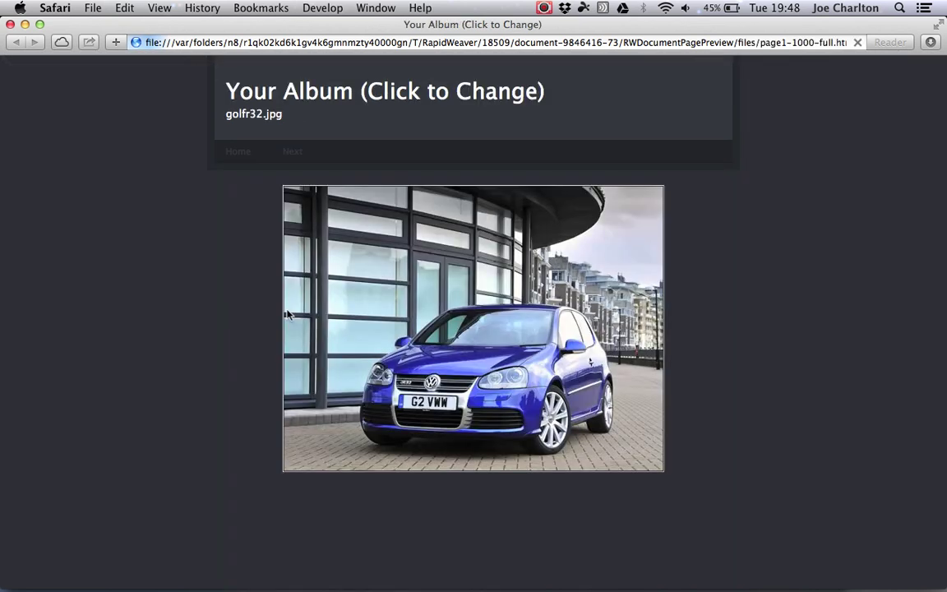
click(293, 153)
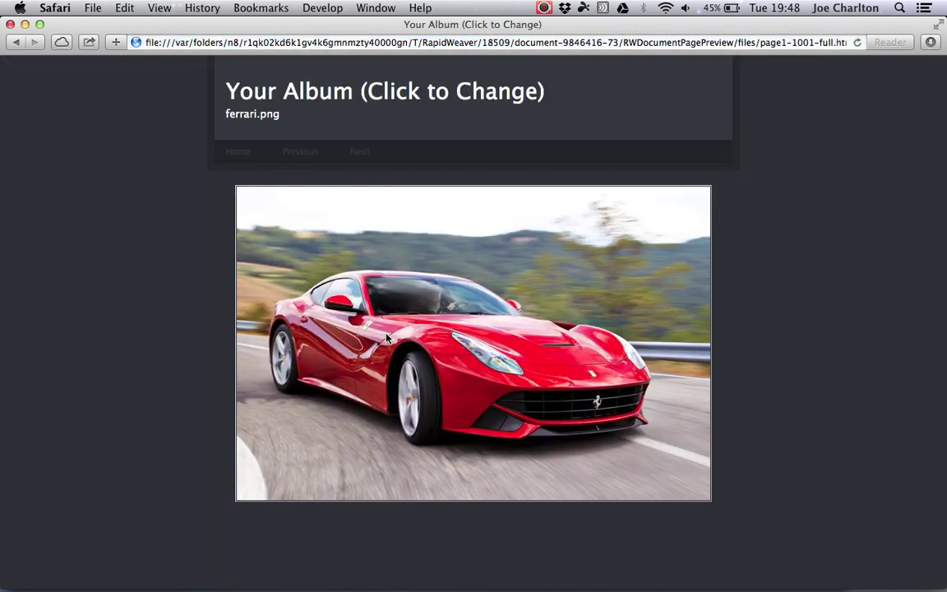
click(306, 153)
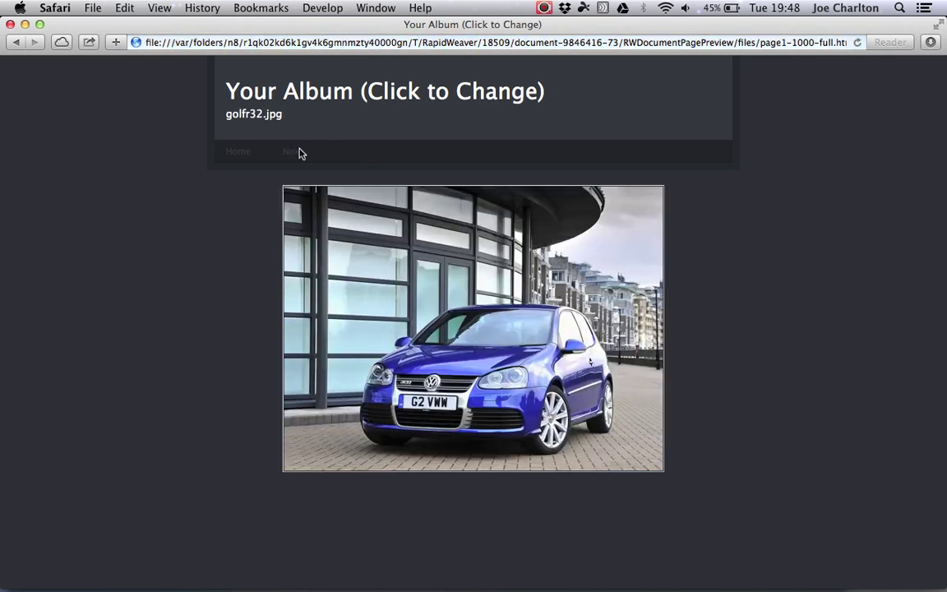
click(294, 152)
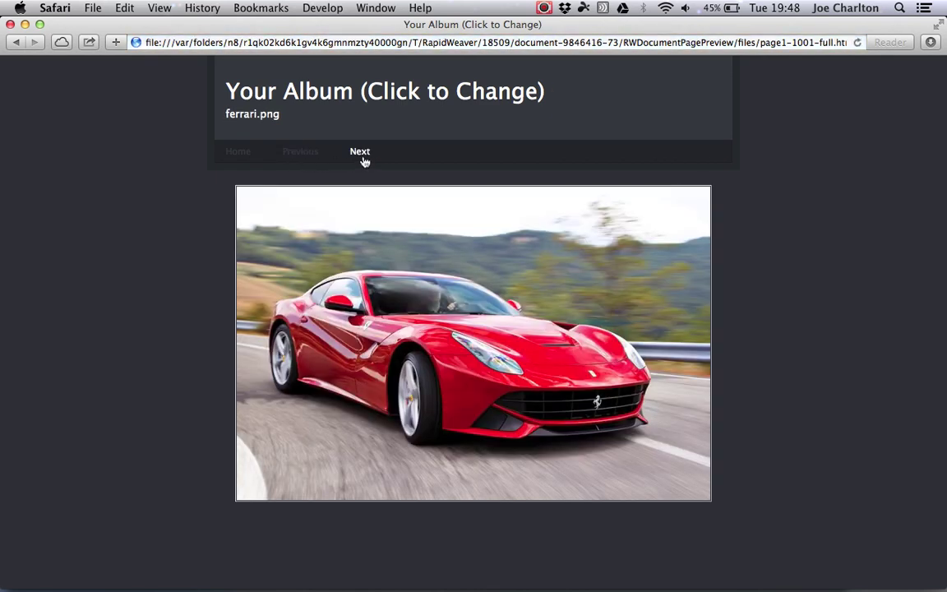
click(362, 158)
click(360, 155)
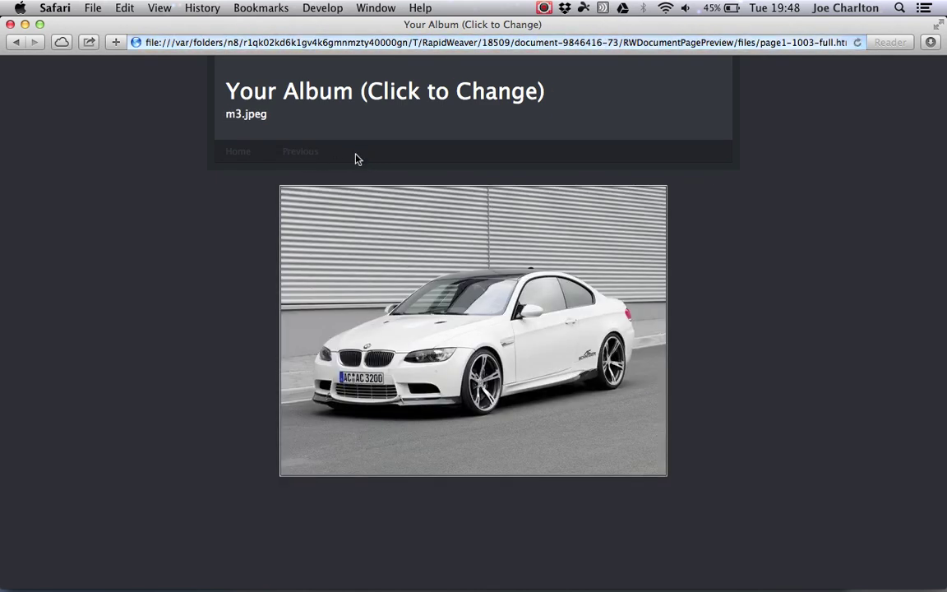
click(311, 155)
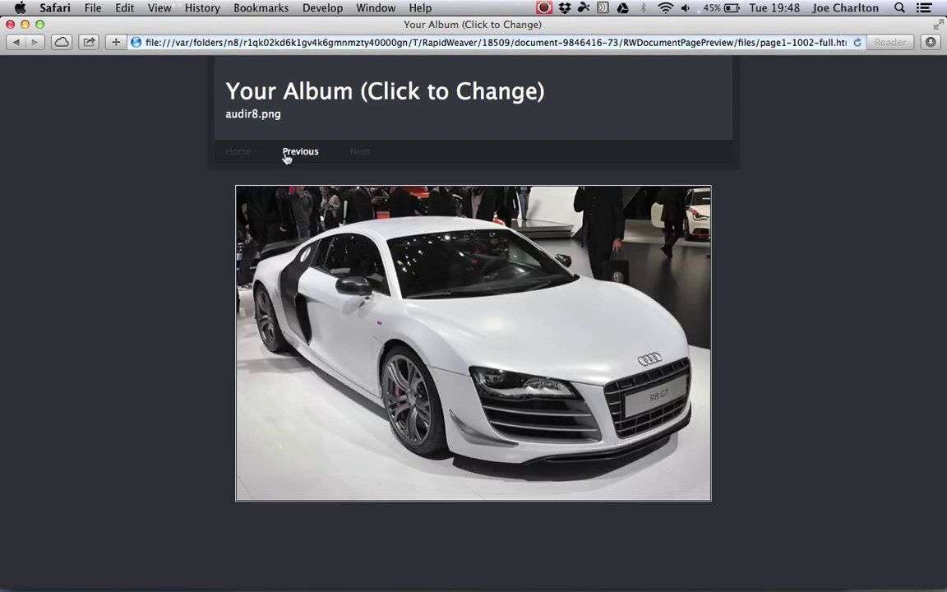
click(300, 156)
click(241, 156)
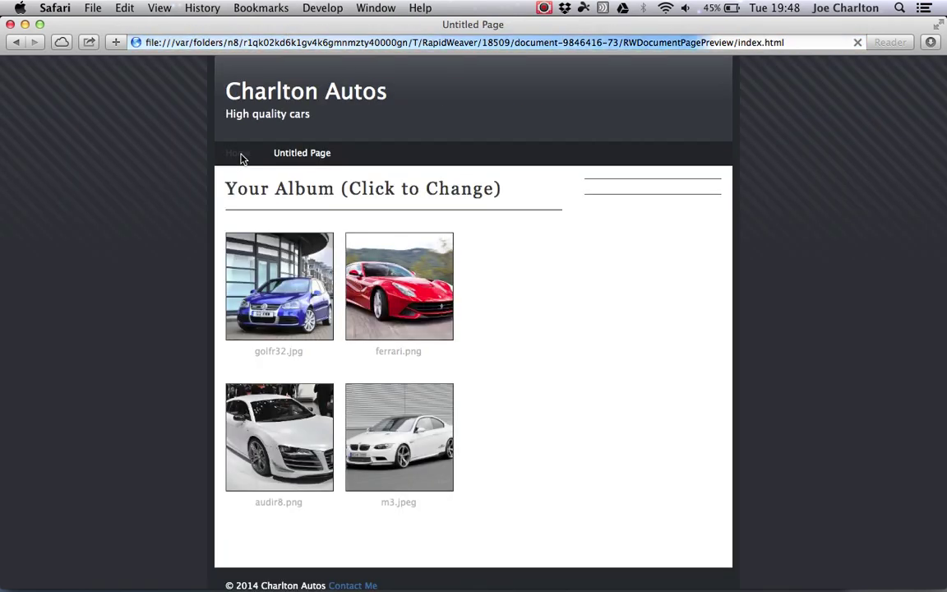
click(10, 24)
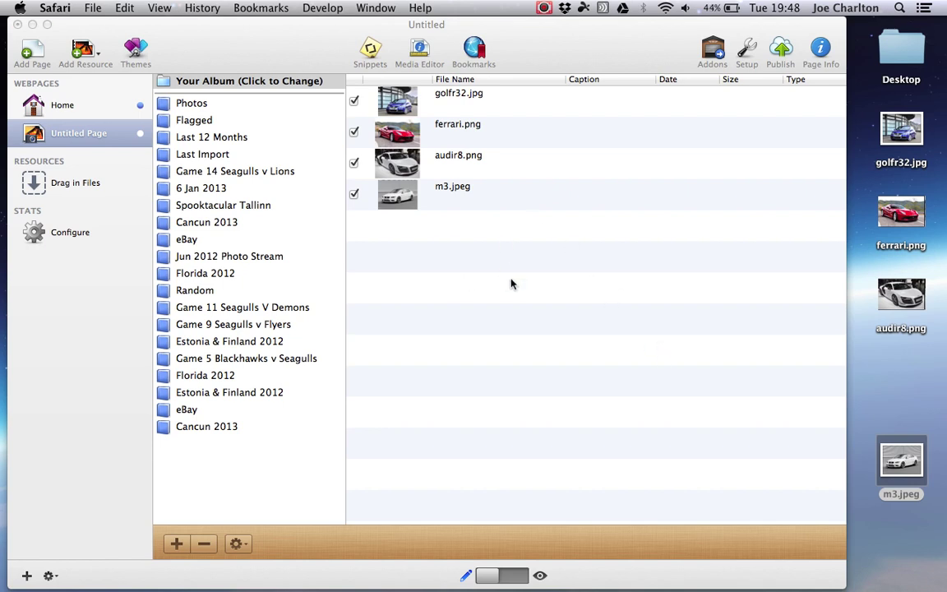
Step: Rename the untitled photo album page as Gallery
click(83, 135)
right_click(83, 135)
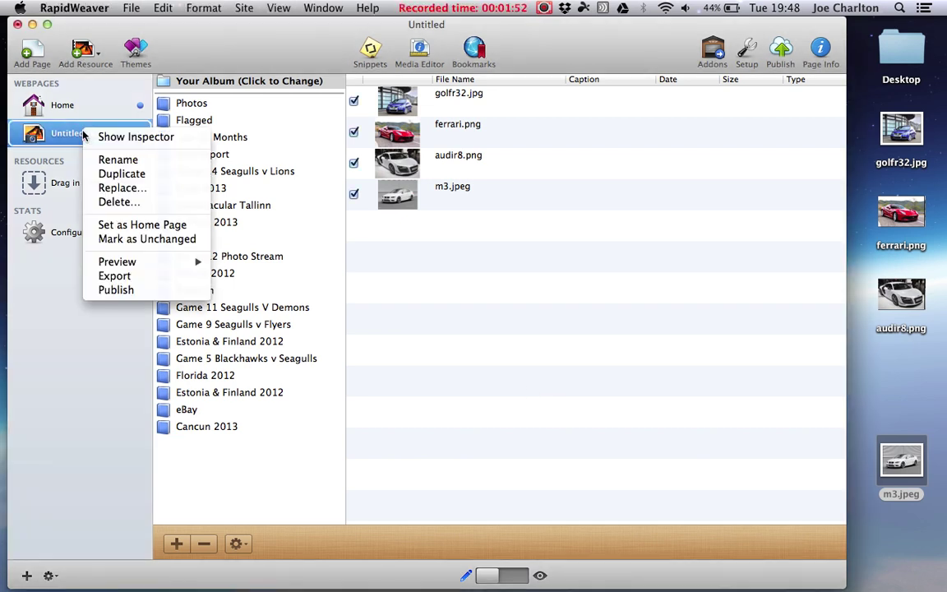
click(42, 334)
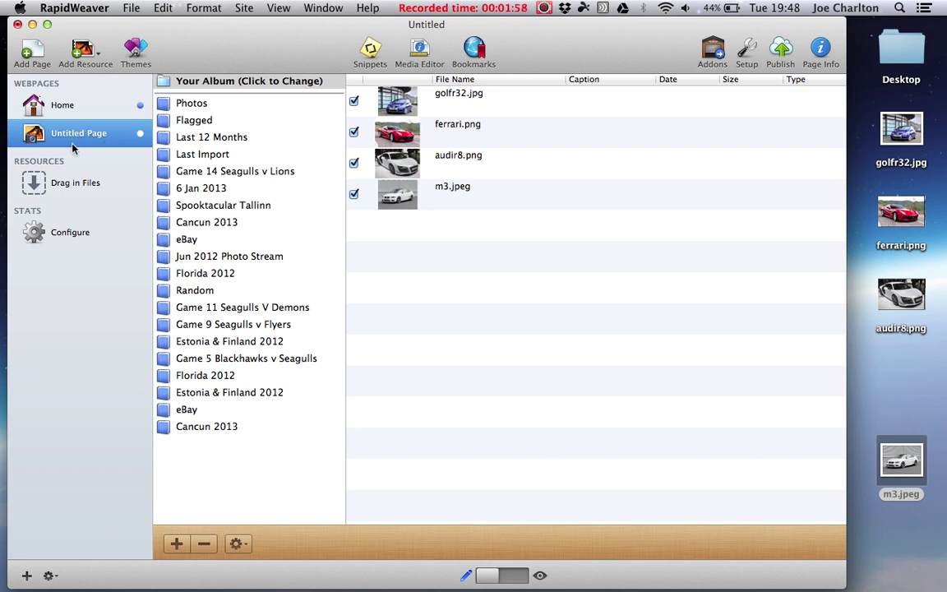
right_click(59, 138)
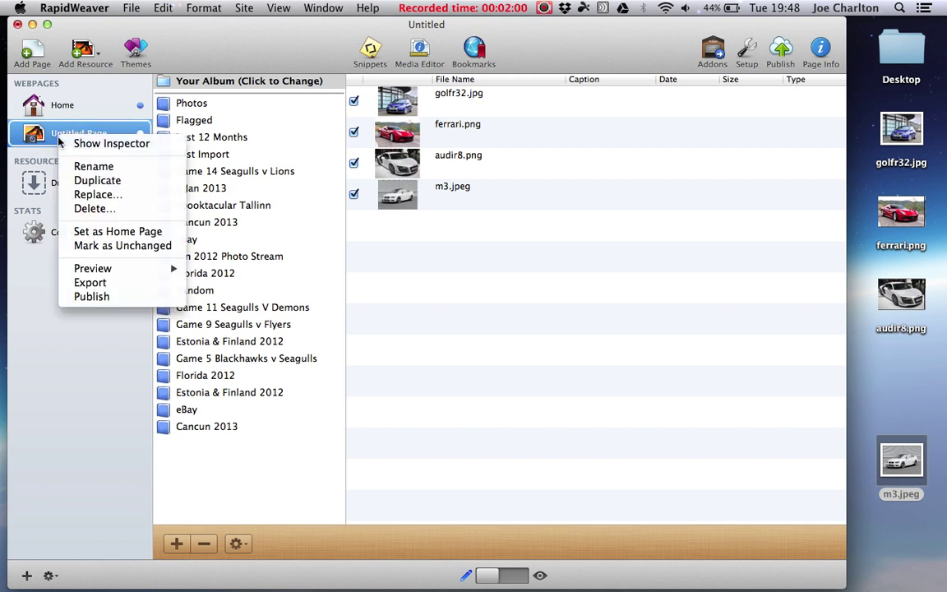
click(82, 167)
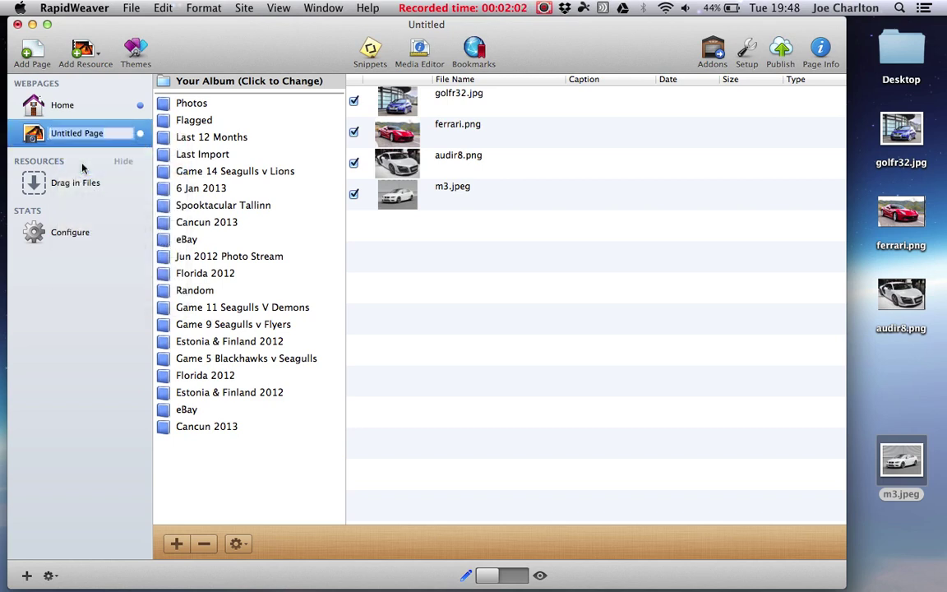
text(Gallery)
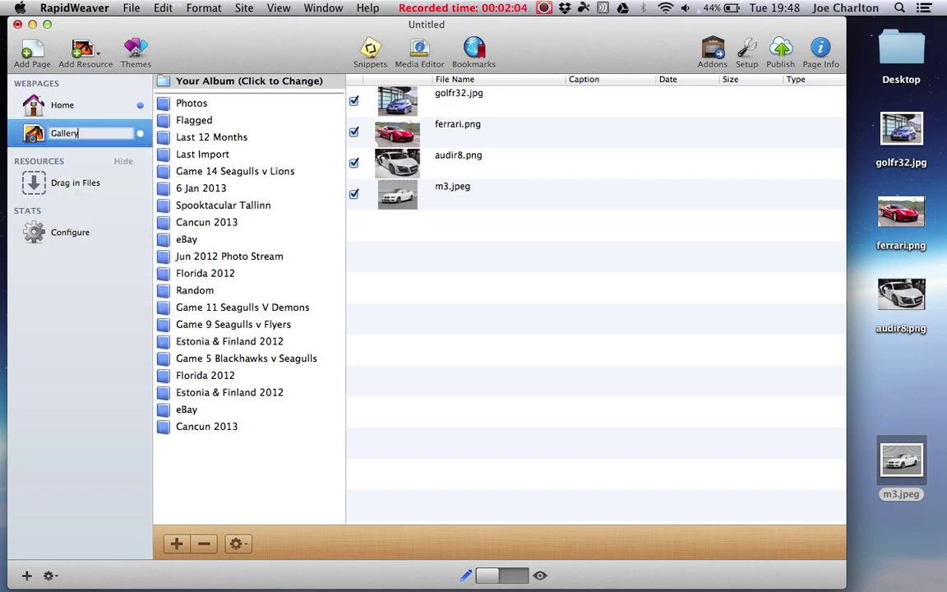
key(Return)
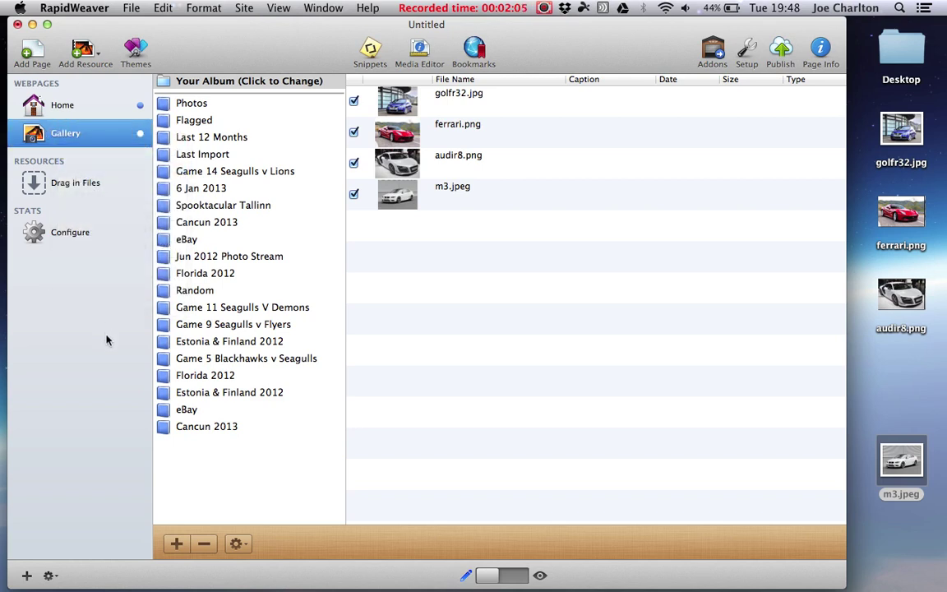
Step: Preview the Home page in the editor and test the navigation links between Home and Gallery in both directions
click(63, 107)
click(522, 577)
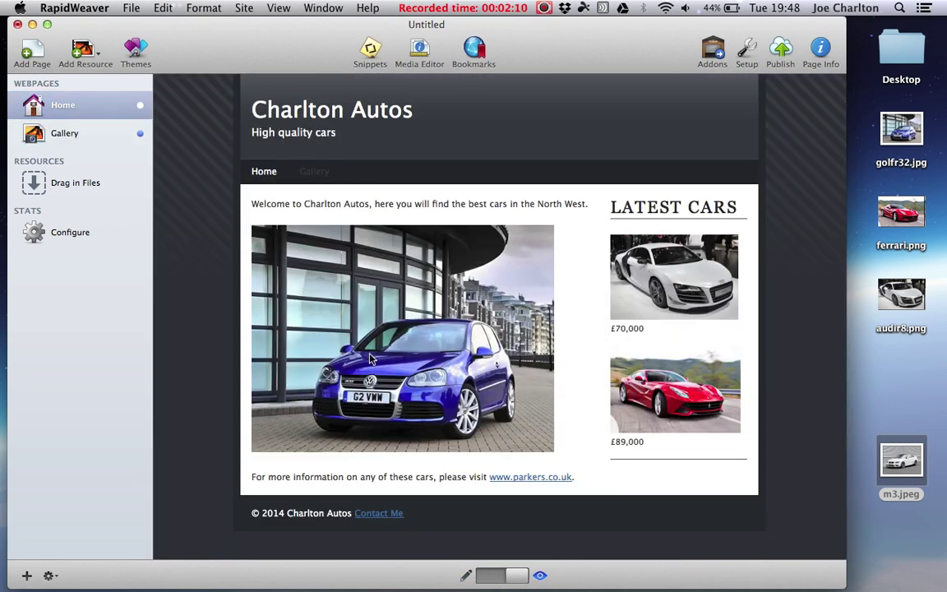
click(313, 174)
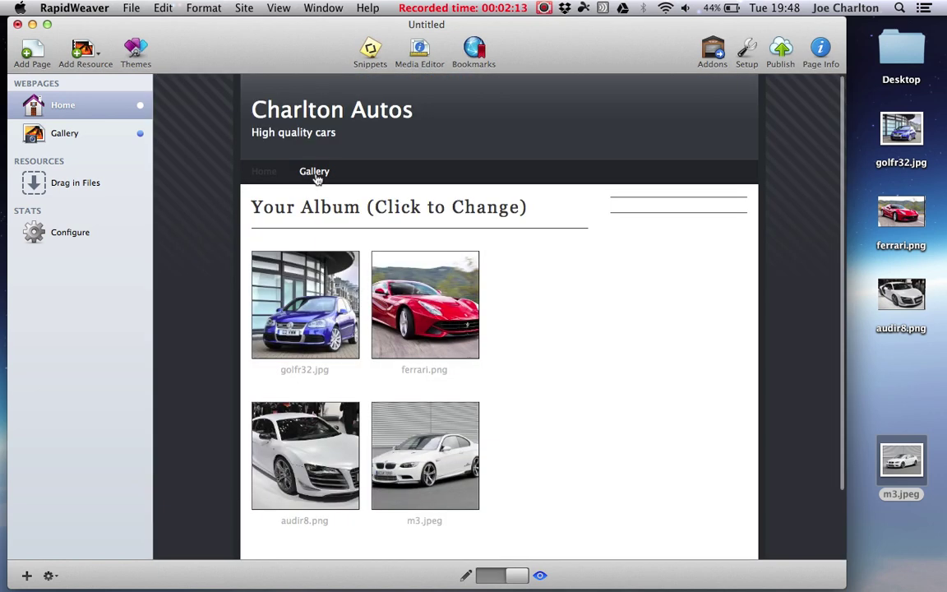
click(256, 173)
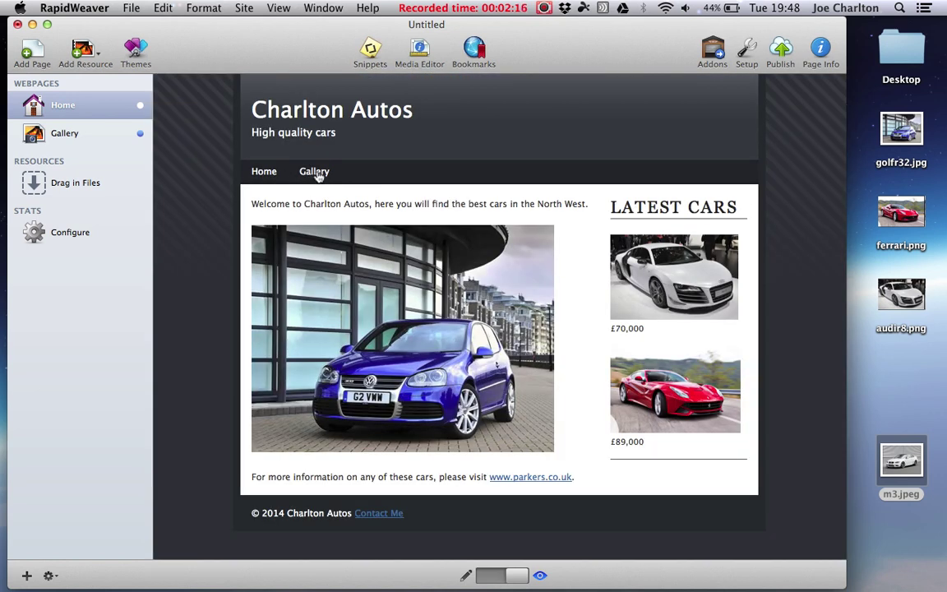
click(317, 175)
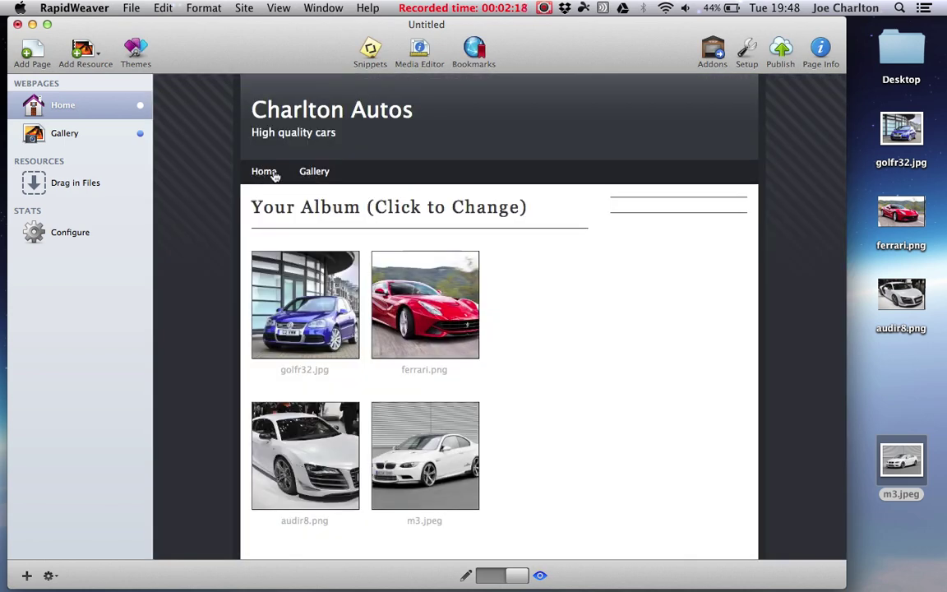
click(266, 176)
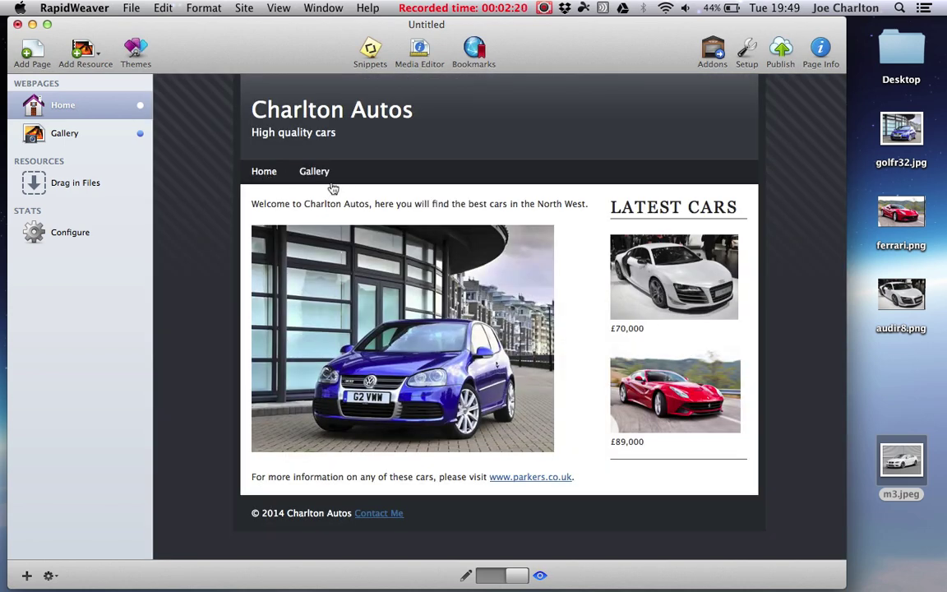
Step: Add a Contact Form page to the website
click(32, 56)
scroll(324, 165, up, 5)
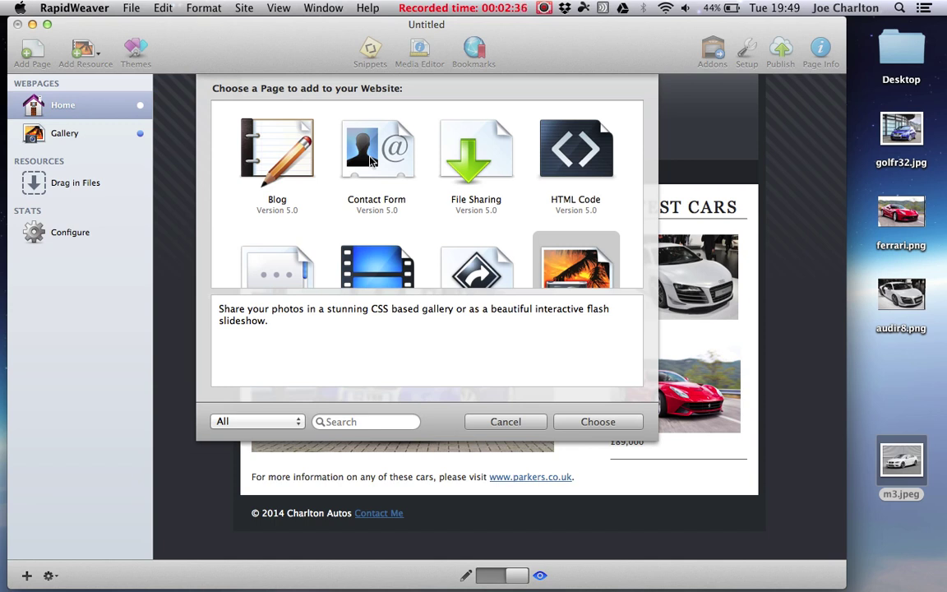
click(371, 161)
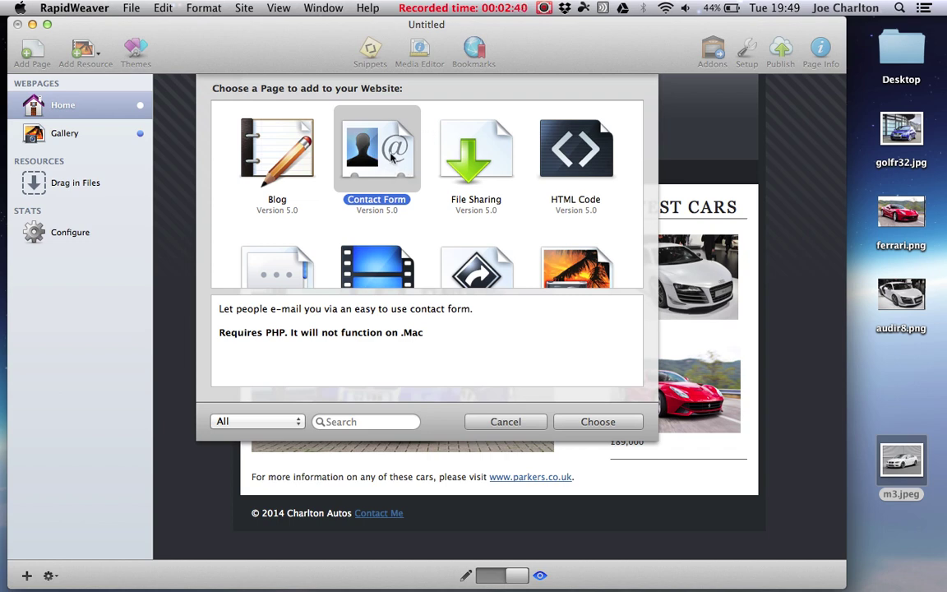
click(594, 421)
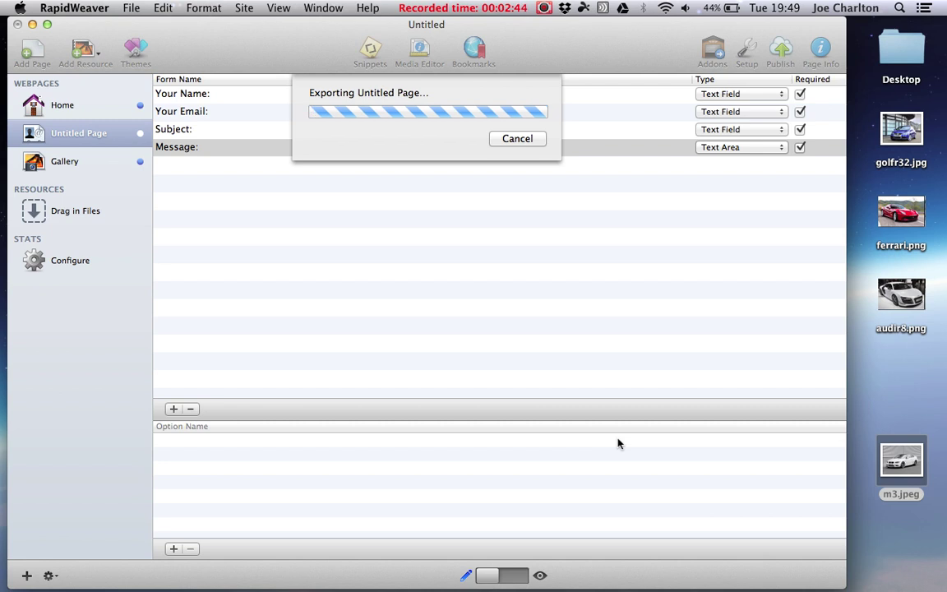
Step: Examine the available field types for the default contact form fields Your Name, Your Email, Subject and Message, keeping their types
click(205, 98)
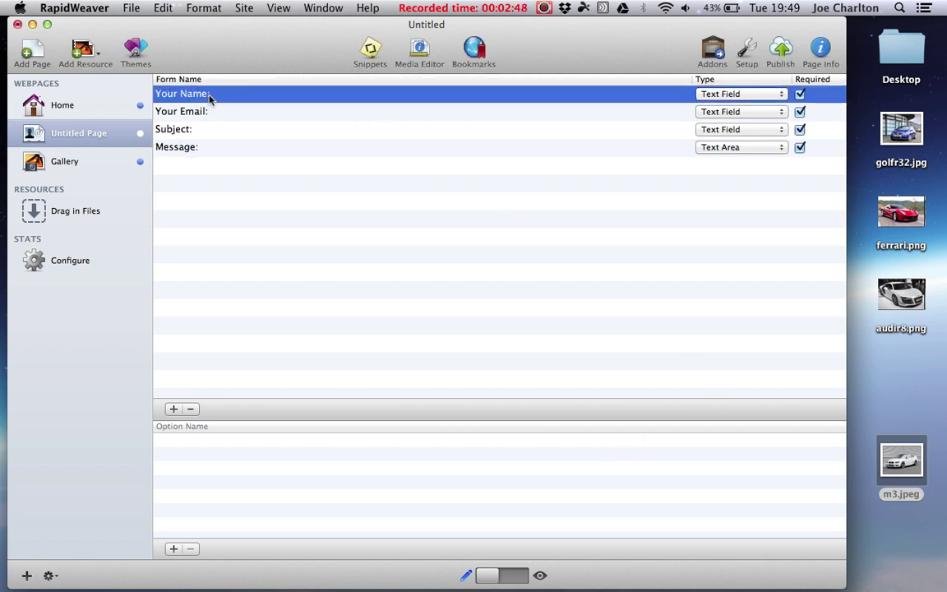
click(732, 96)
click(732, 95)
click(274, 112)
click(731, 114)
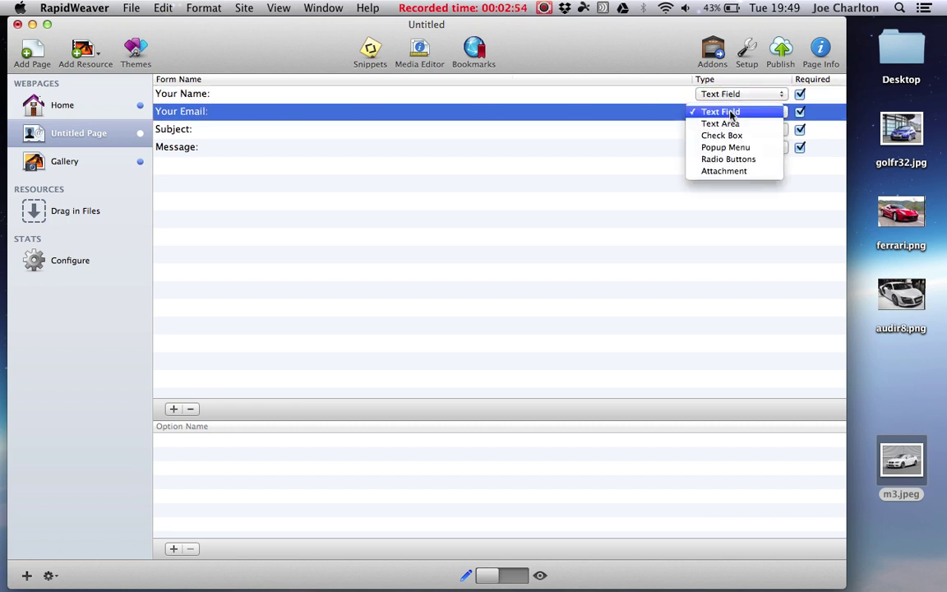
click(722, 112)
click(539, 132)
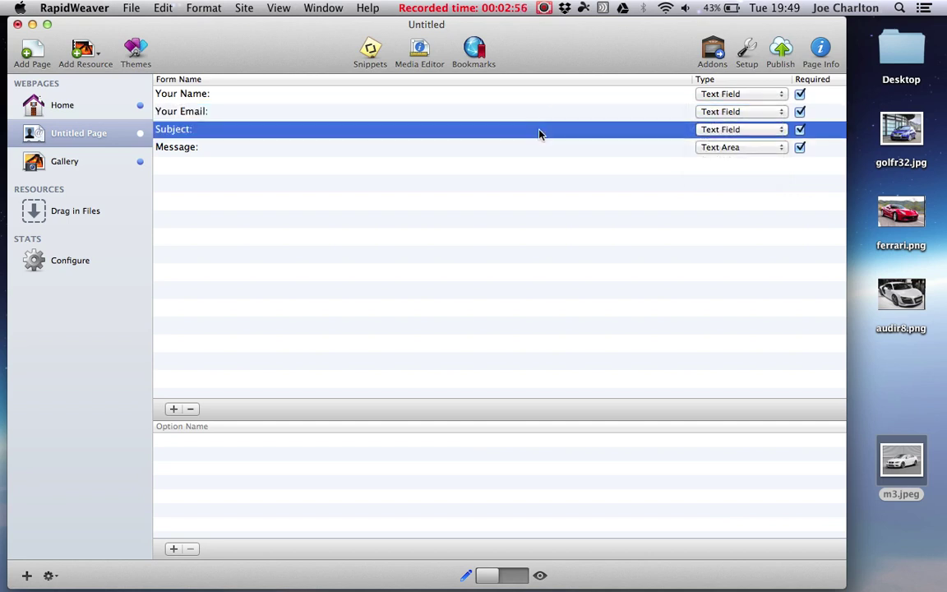
click(728, 130)
click(736, 131)
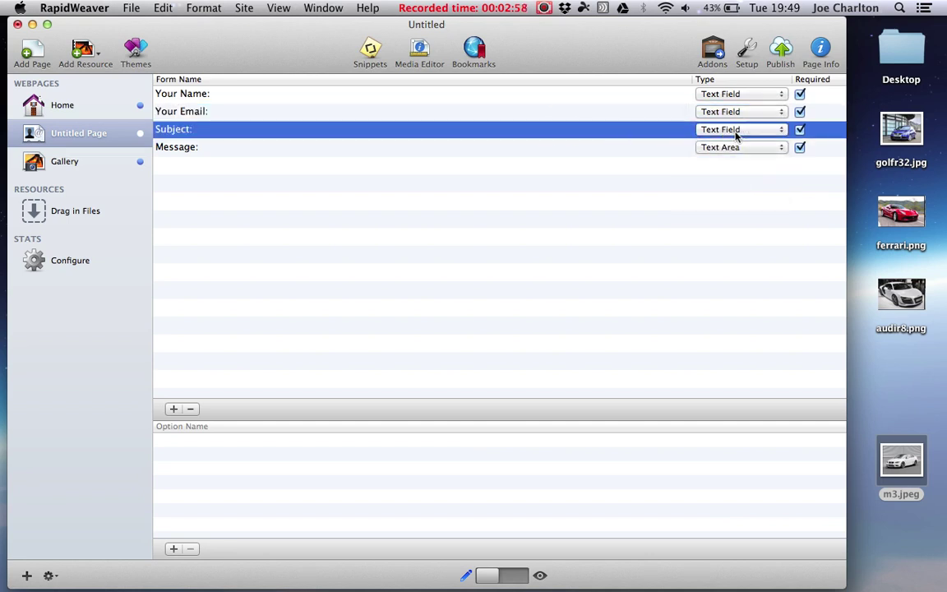
click(723, 147)
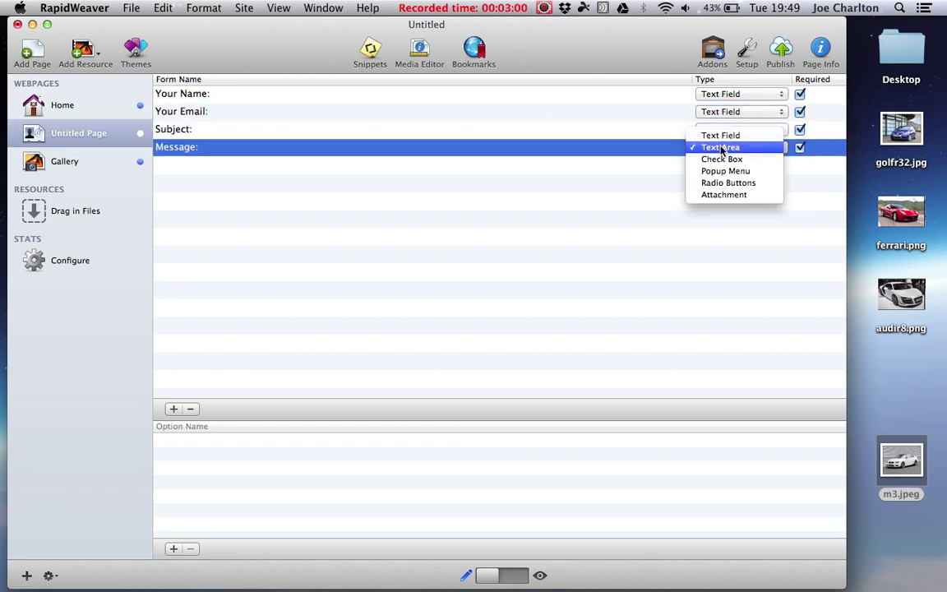
click(667, 190)
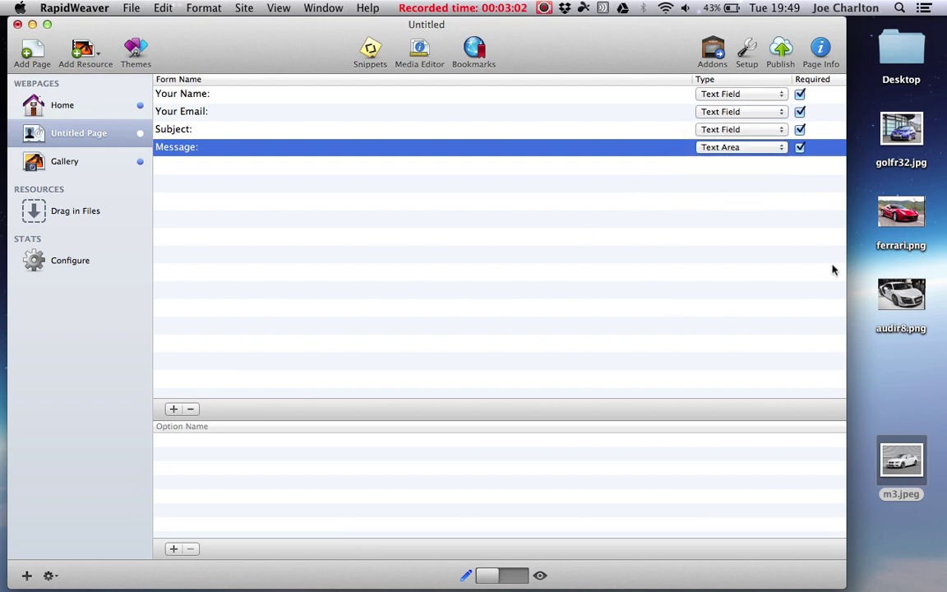
click(730, 150)
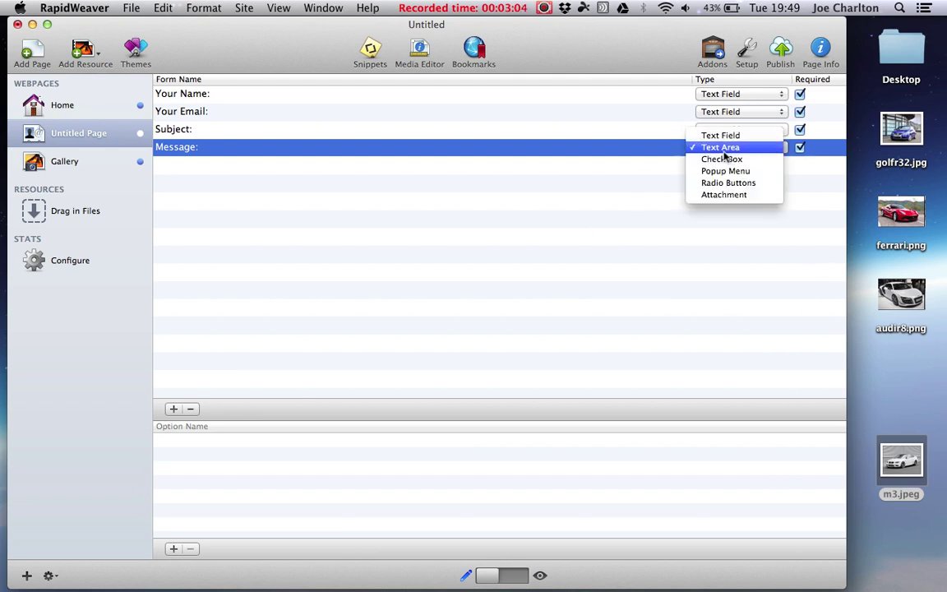
click(722, 149)
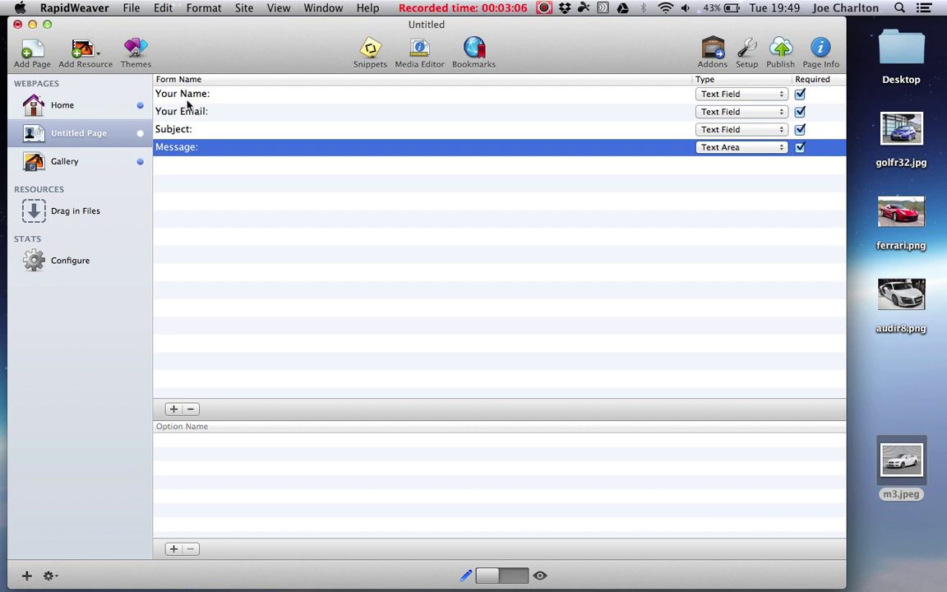
Step: Add a fifth field to the contact form and name it Tel No:
click(173, 411)
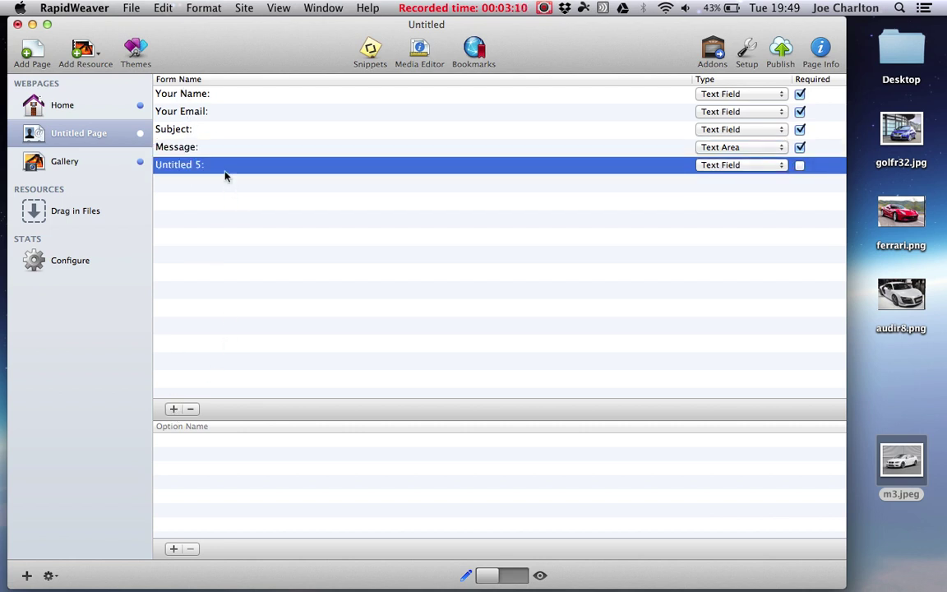
double_click(193, 164)
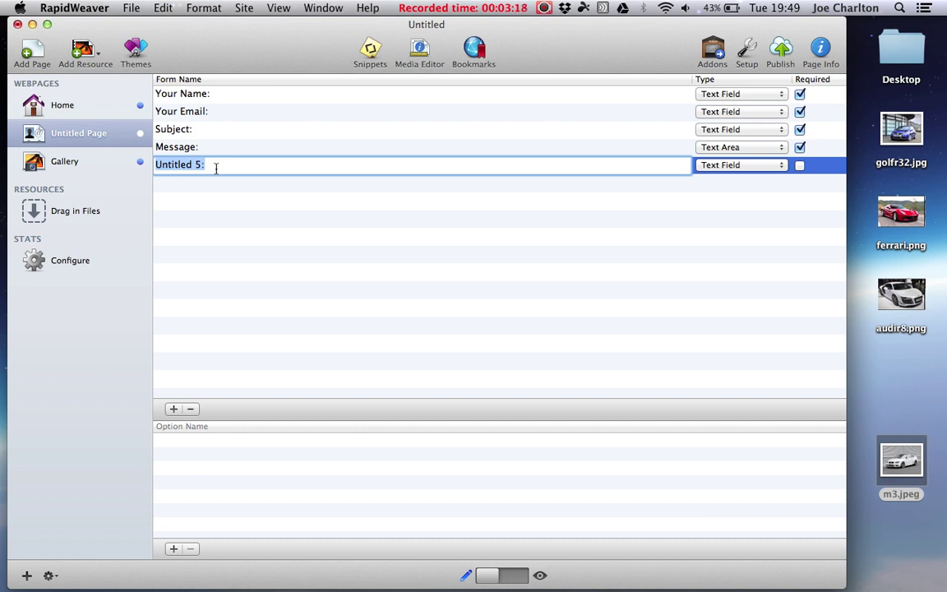
text(Addres)
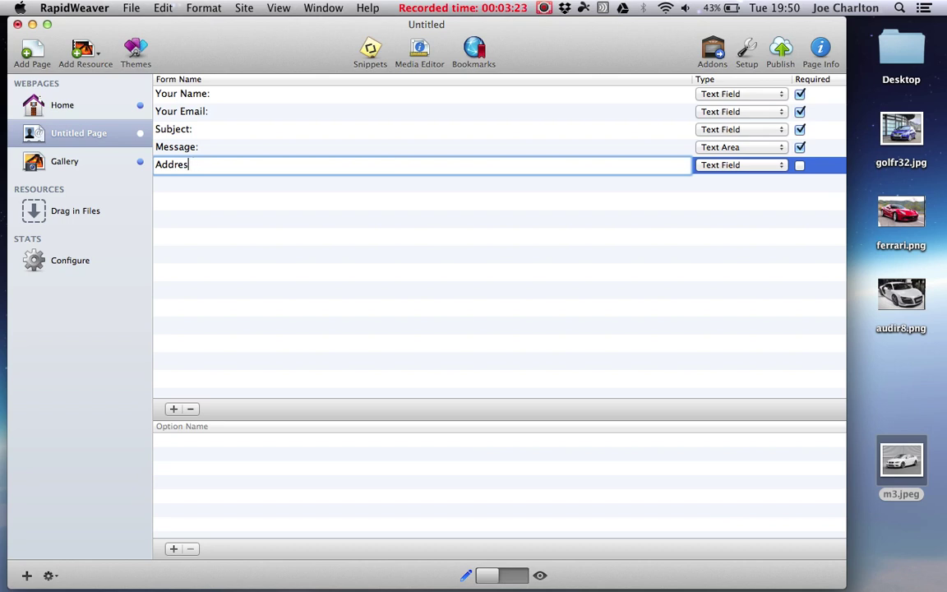
key(BackSpace)
key(BackSpace)
text(Tel NO)
key(BackSpace)
Step: Make the Tel No: field required and move it between Your Email: and Subject:
click(800, 166)
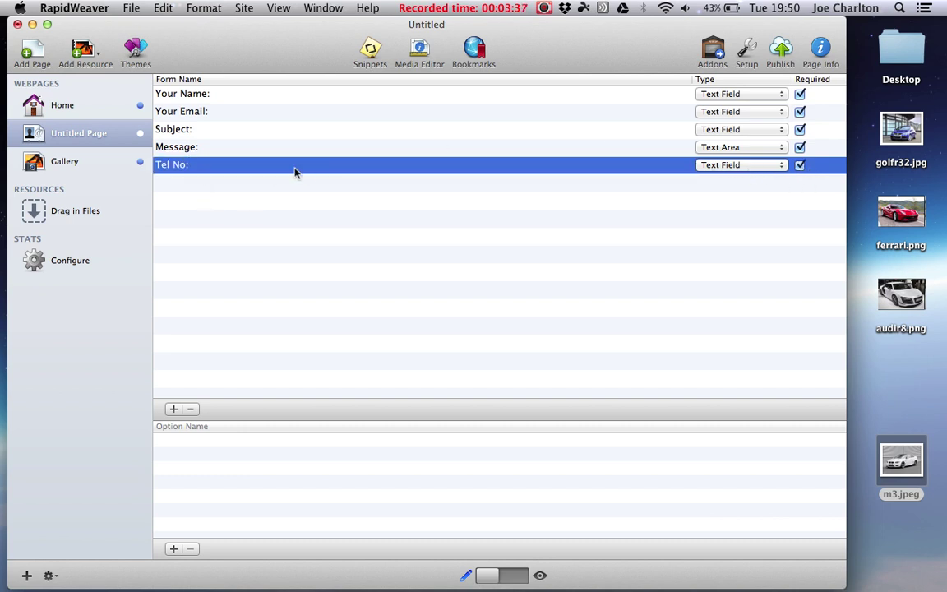
drag(165, 170, 172, 122)
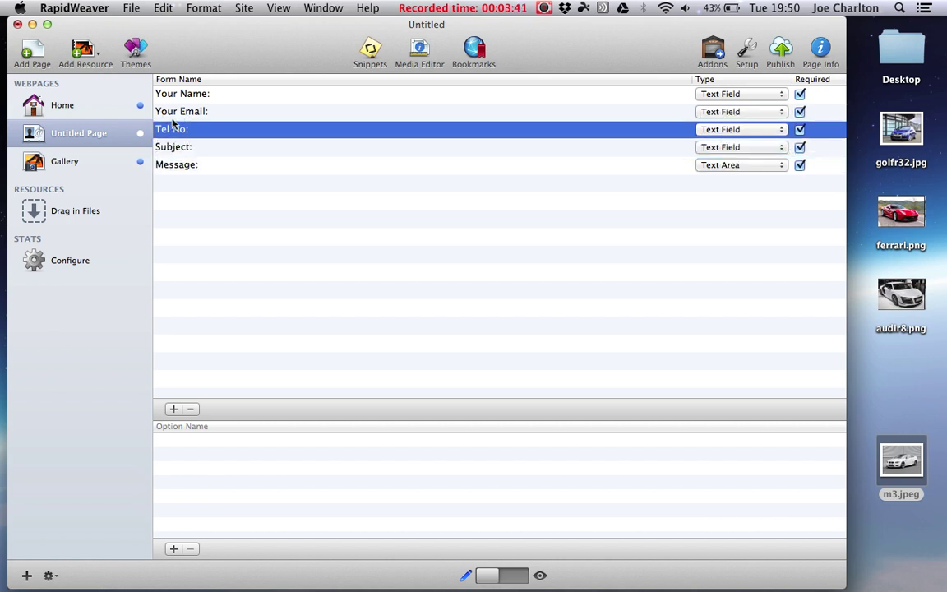
click(188, 214)
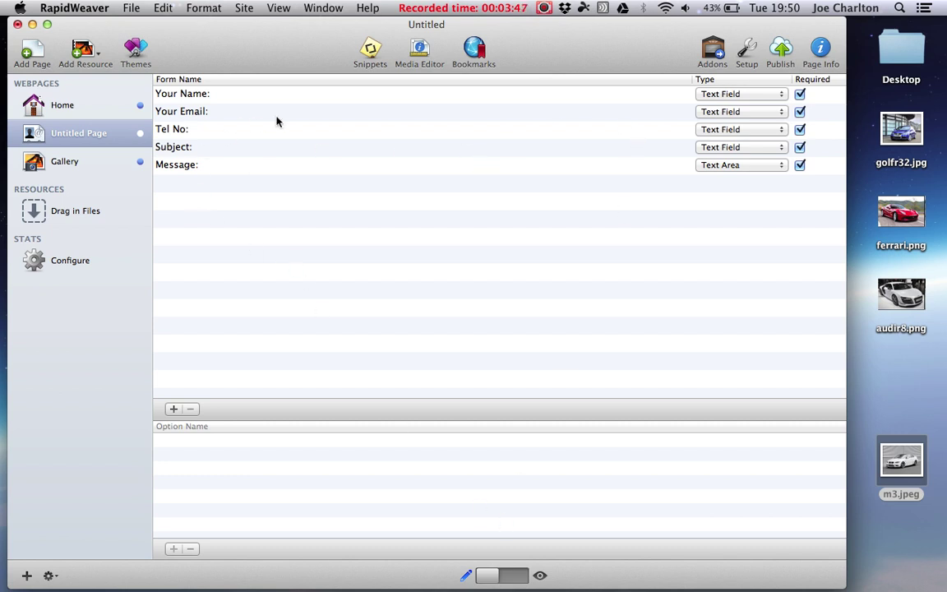
Step: Rename the untitled contact form page as Contact
click(62, 133)
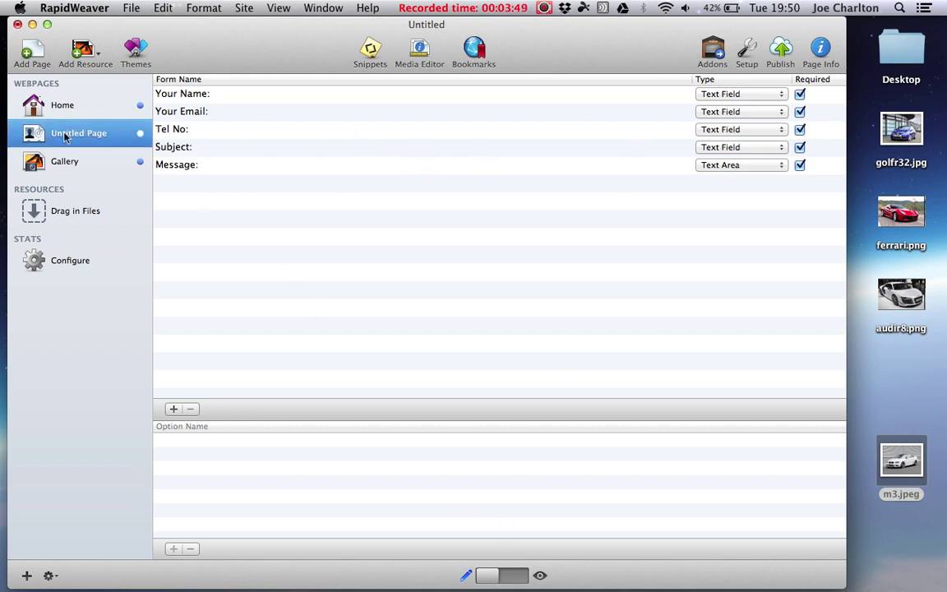
right_click(64, 136)
click(92, 159)
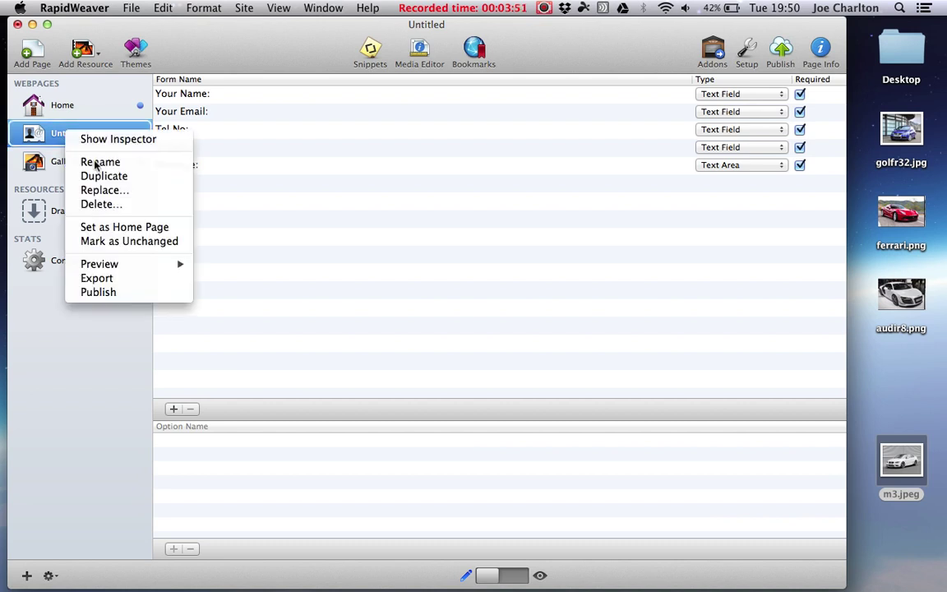
text(Contact)
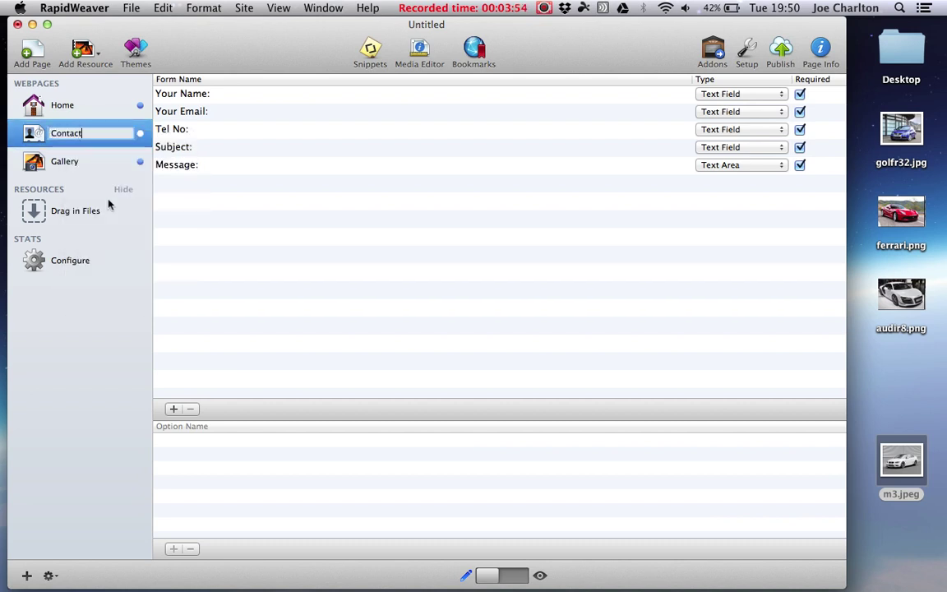
key(Return)
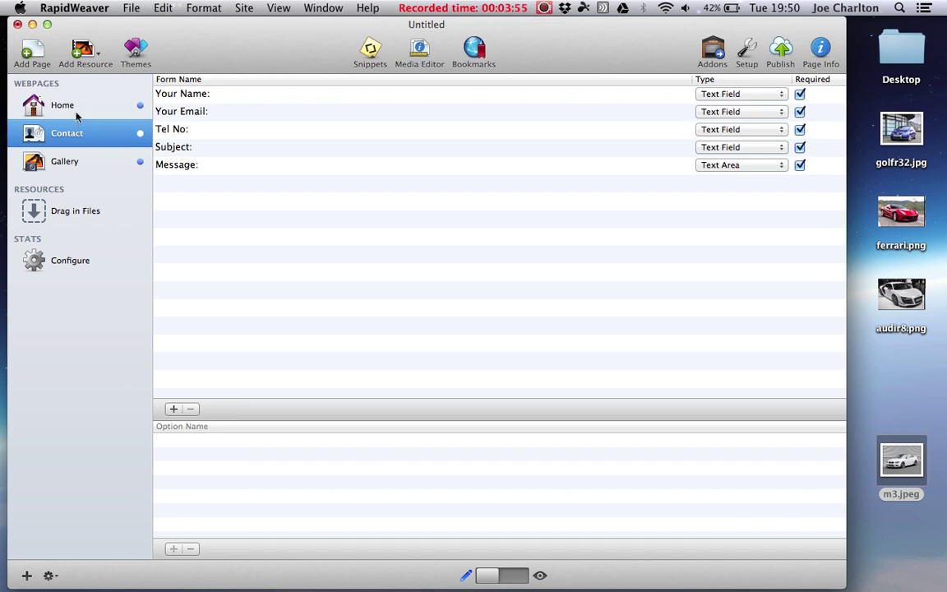
Step: Preview the website from the Gallery page in the editor and follow its navigation link to the Contact page
click(67, 109)
click(59, 130)
click(54, 155)
click(522, 576)
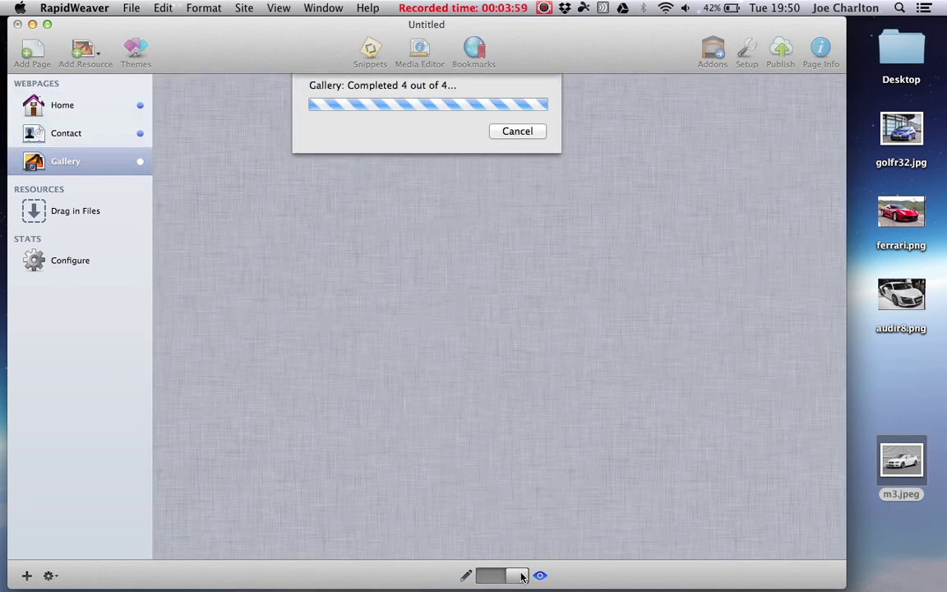
click(316, 172)
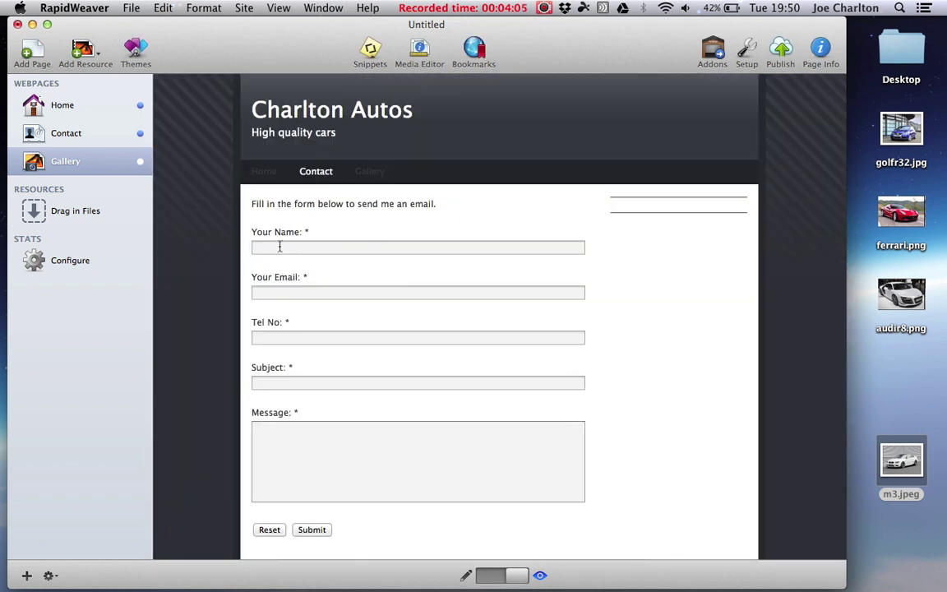
Step: Check the contact form's entry fields one by one in the preview, from Your Name down to Message
click(279, 247)
scroll(279, 246, down, 1)
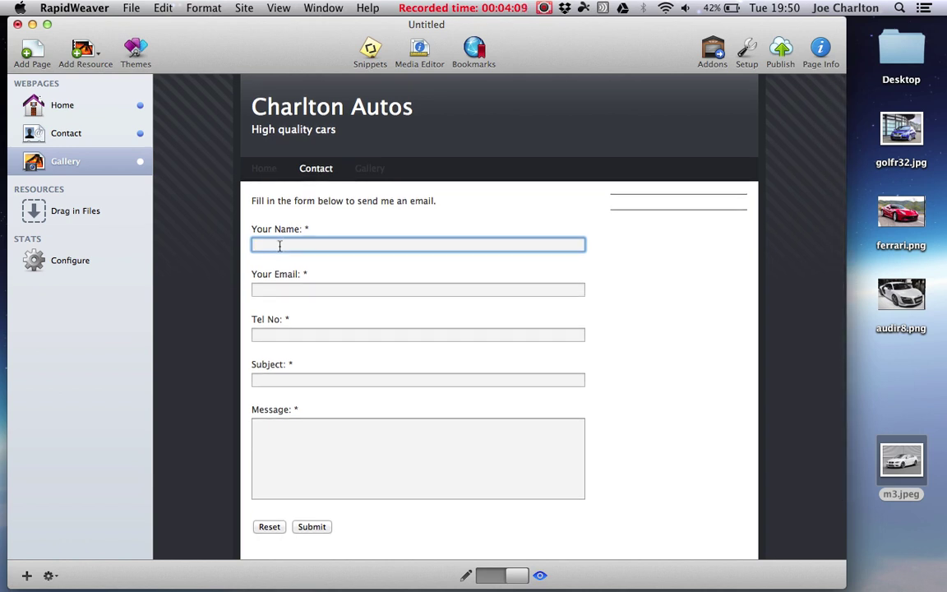
click(276, 286)
click(271, 334)
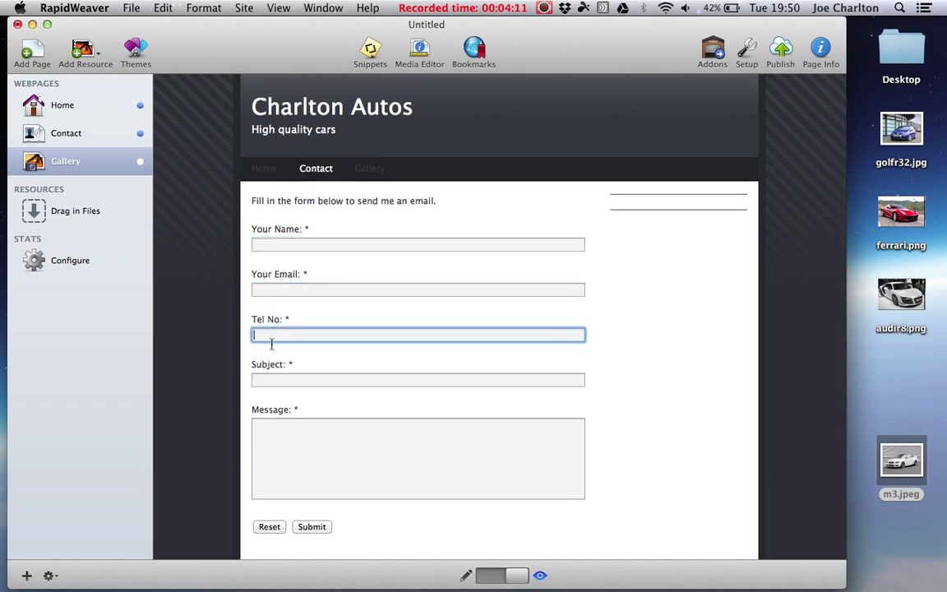
click(255, 380)
click(276, 438)
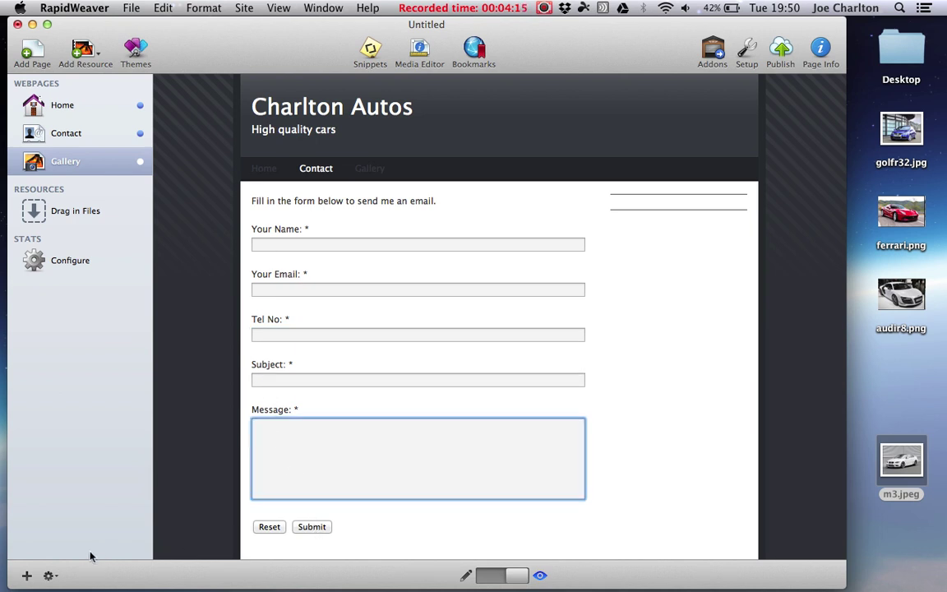
Step: Preview the Gallery page in Safari, try its Home link and close the browser preview
click(51, 578)
mouse_move(148, 546)
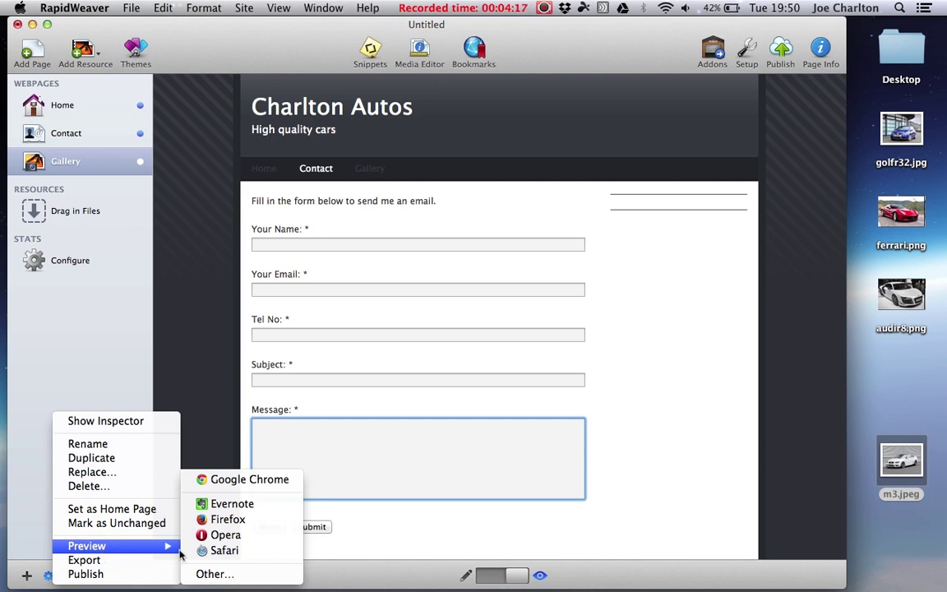
click(211, 555)
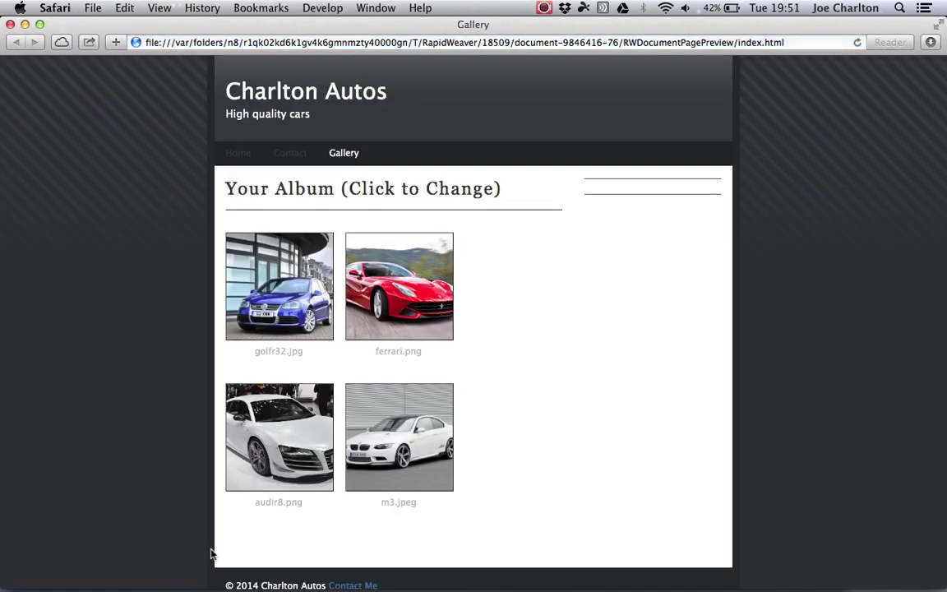
click(239, 154)
click(11, 24)
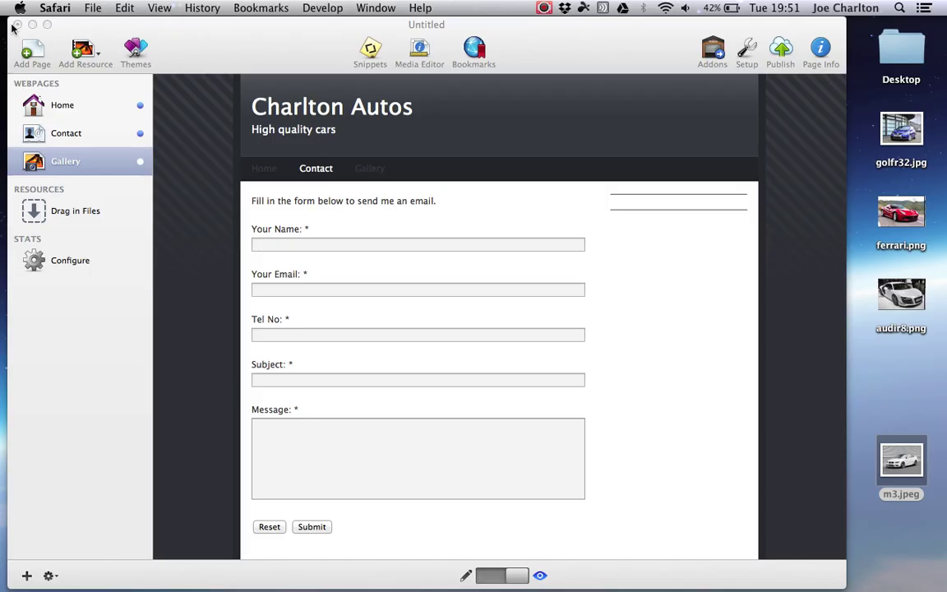
click(50, 577)
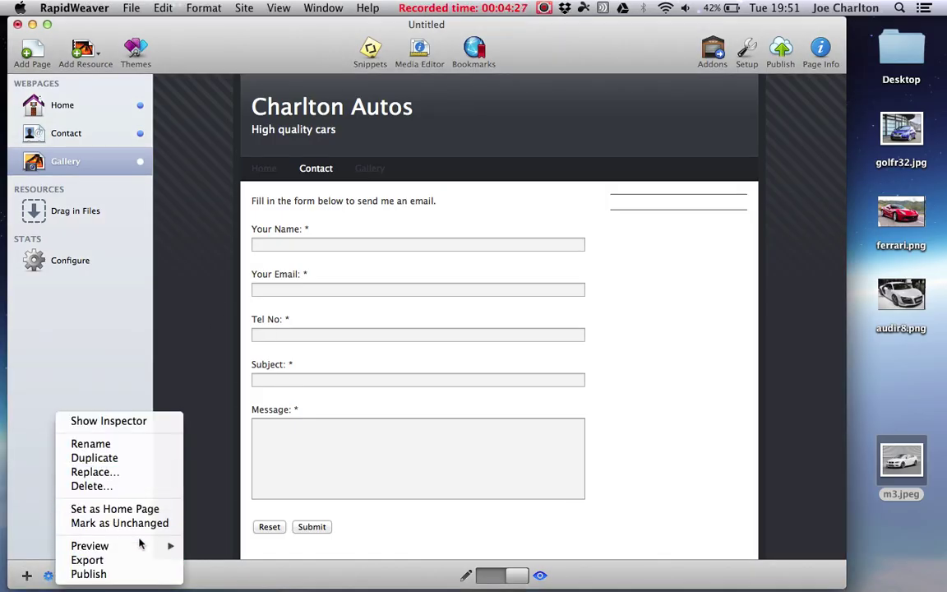
mouse_move(139, 546)
click(174, 367)
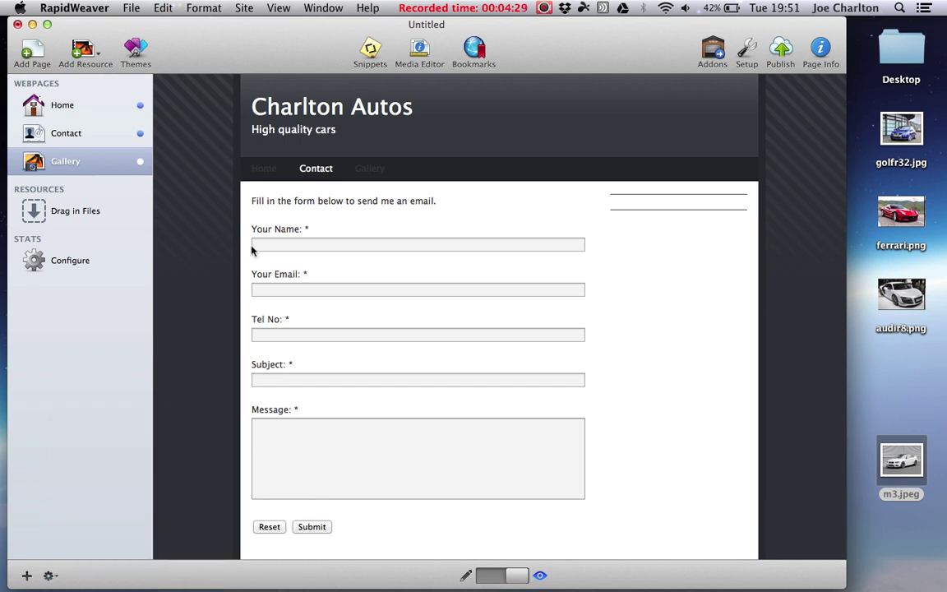
Step: Preview the Gallery page in Safari, try its Contact link and close the browser preview
click(50, 576)
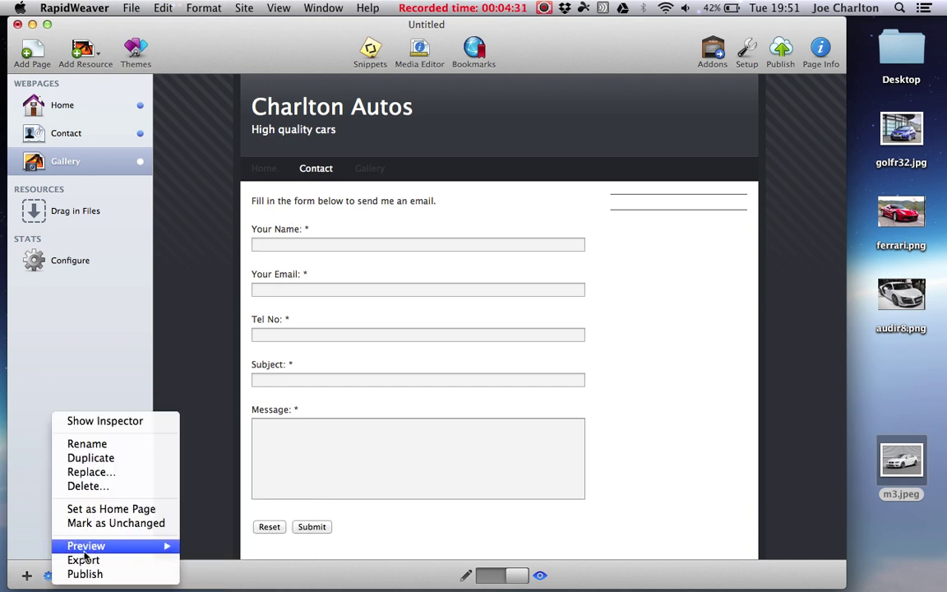
mouse_move(124, 546)
click(222, 550)
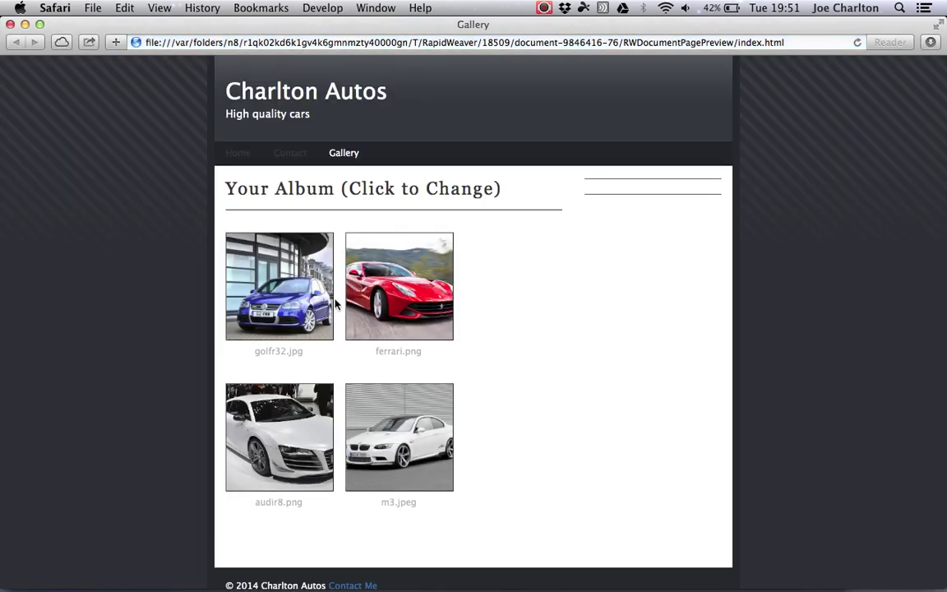
click(292, 154)
click(10, 24)
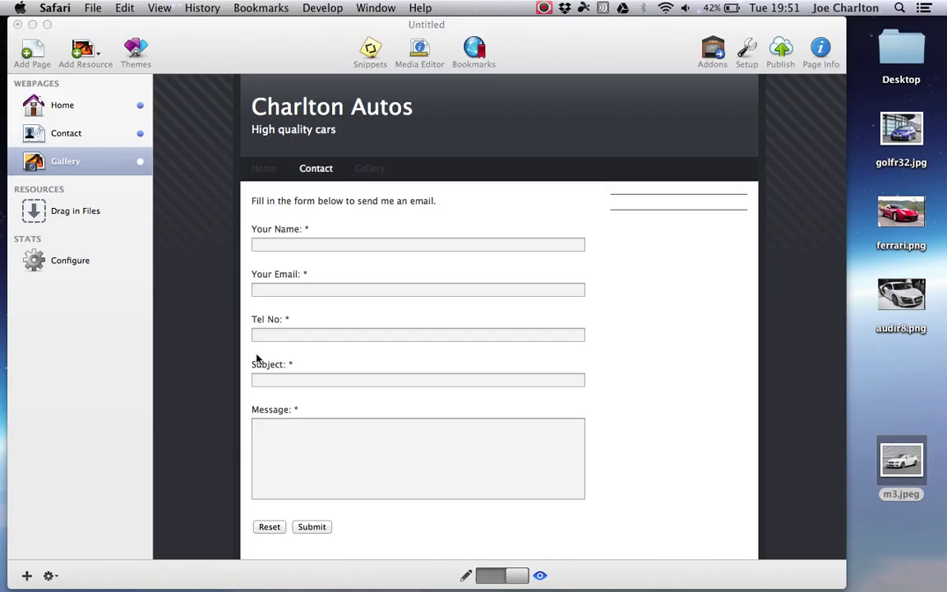
mouse_move(321, 589)
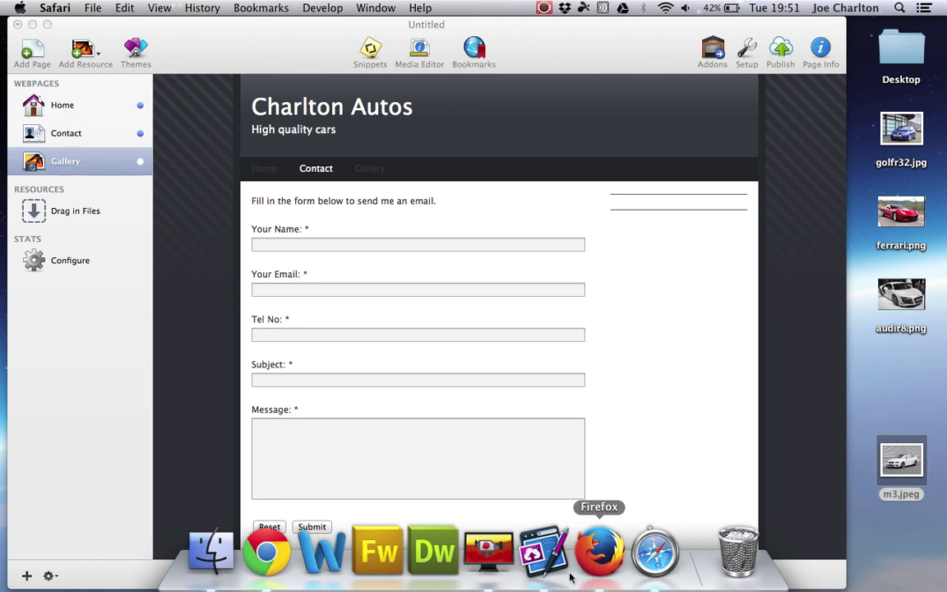
click(50, 576)
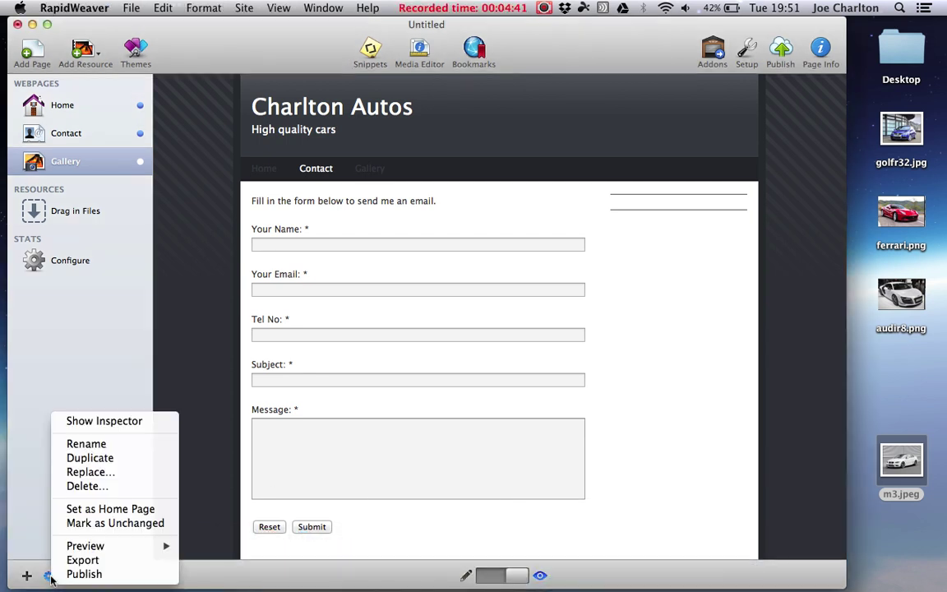
mouse_move(97, 545)
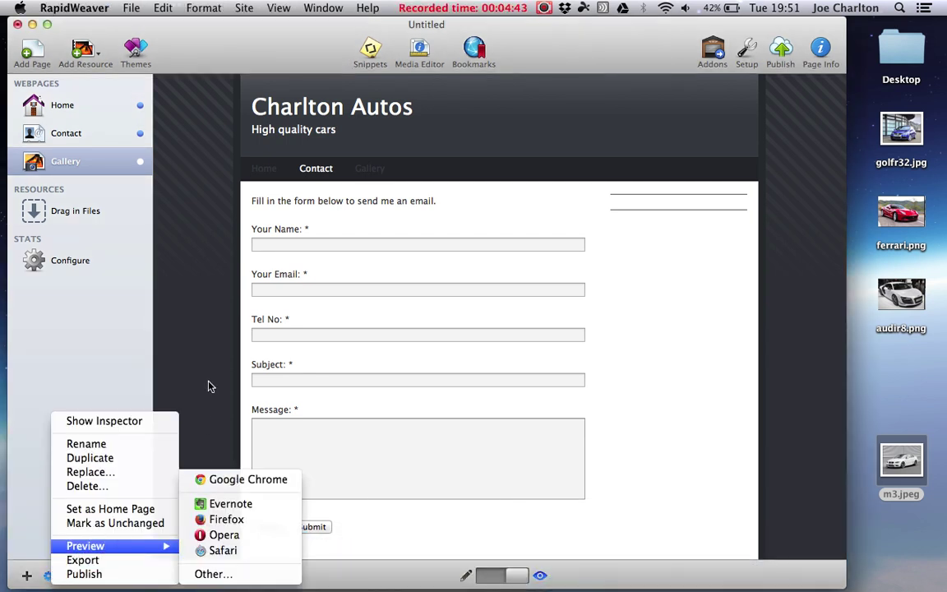
key(Escape)
Step: Reload the Gallery page's built-in preview via edit mode and follow the site's Home, Contact and Gallery navigation links
click(488, 576)
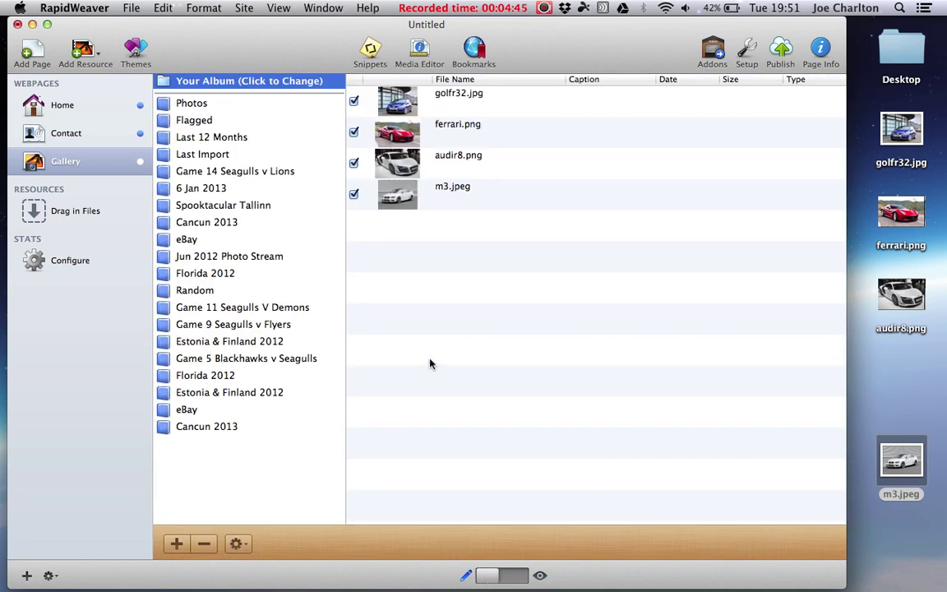
click(516, 573)
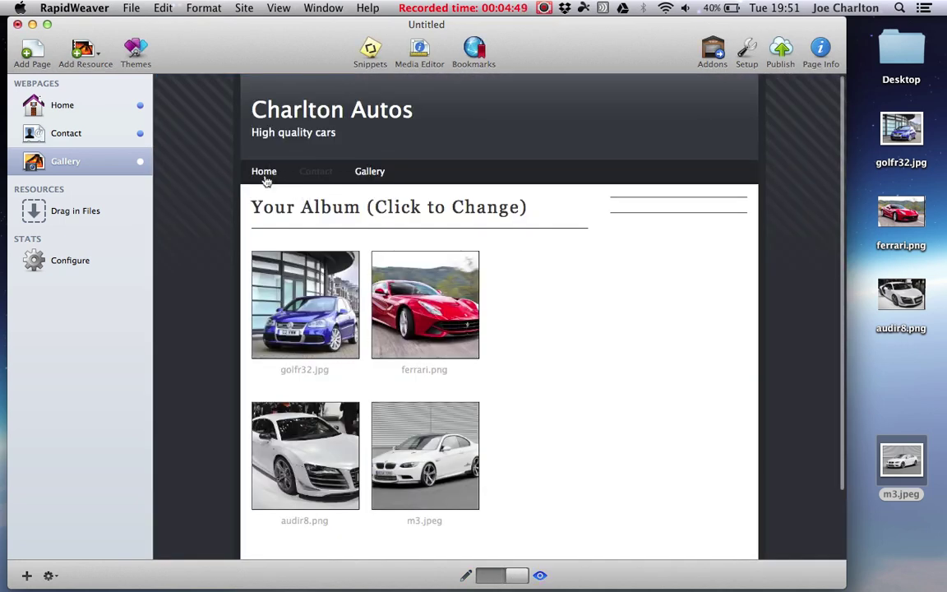
click(265, 171)
click(313, 173)
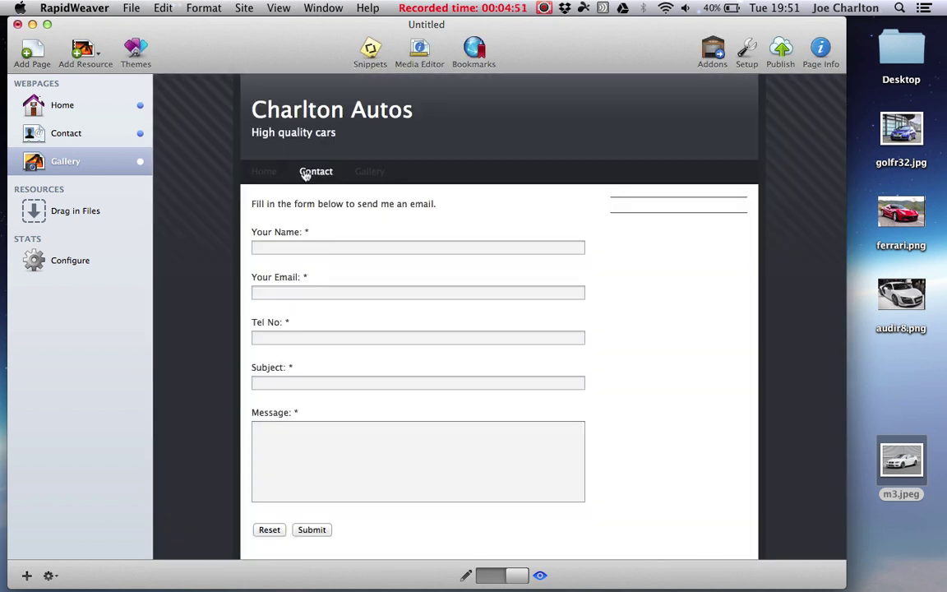
click(383, 184)
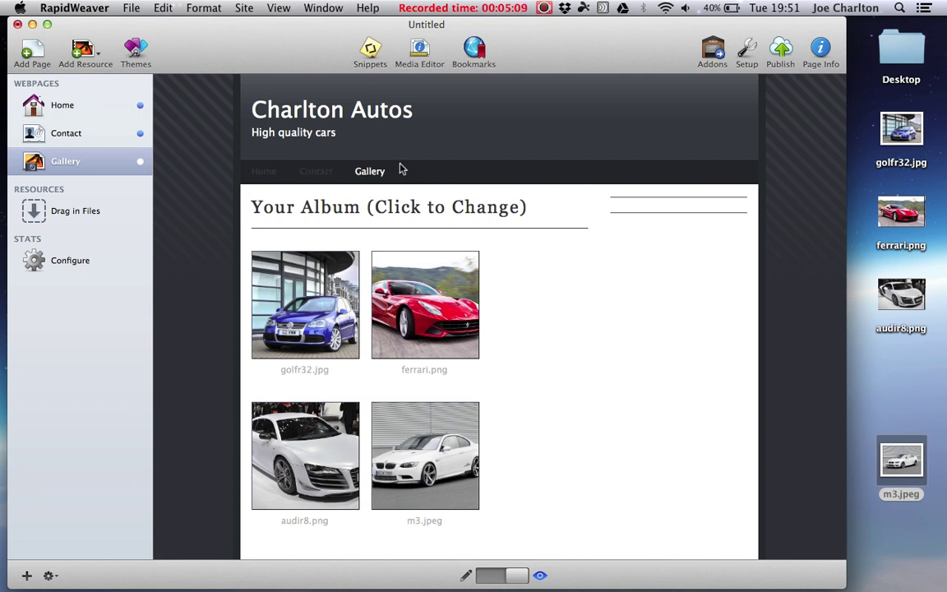
click(546, 9)
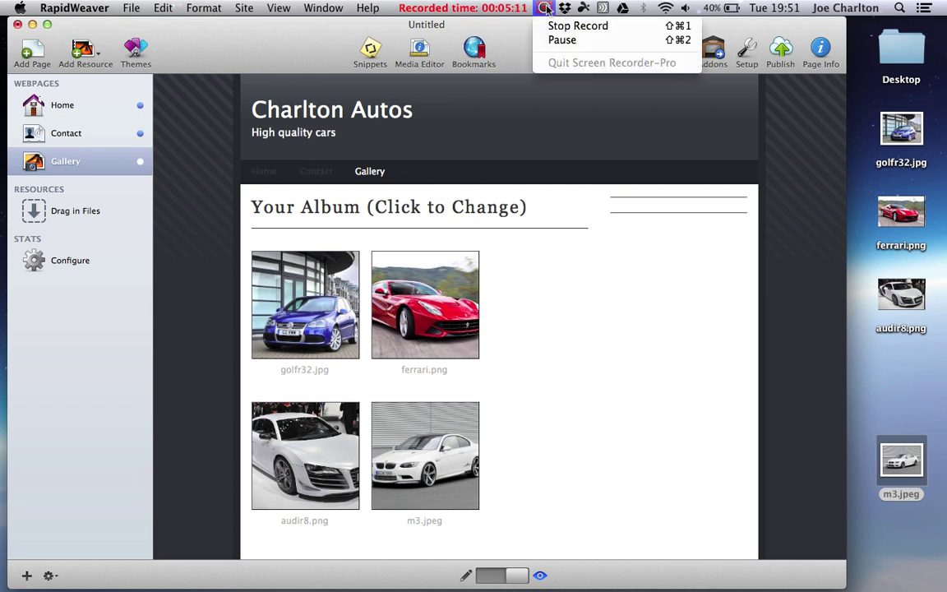